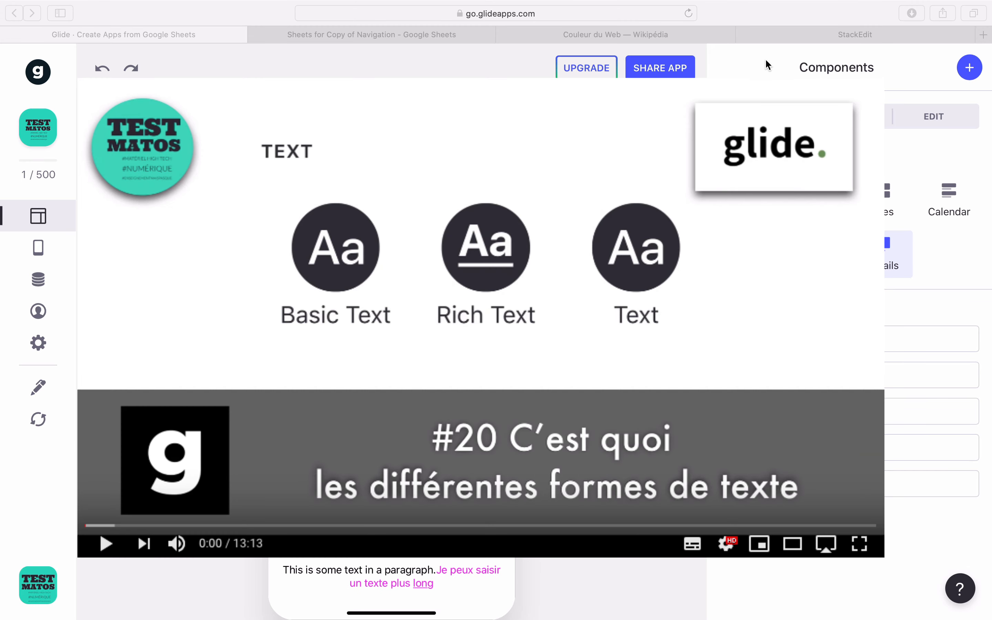
Switch to StackEdit and examine the Markdown headings and the BUT DU JEU section of the Welcome file.
left_click(779, 38)
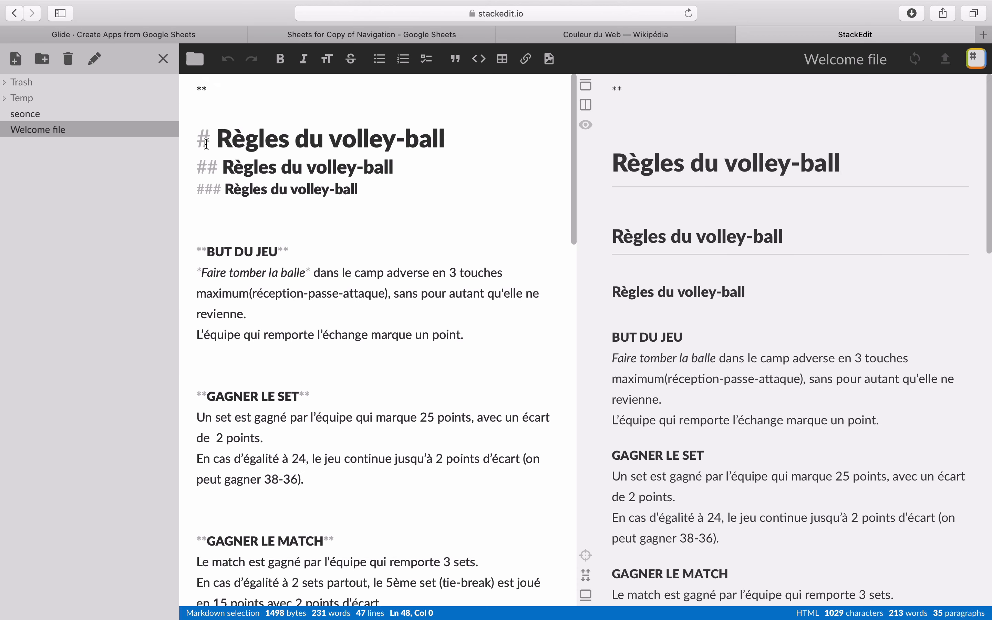
left_click_drag(211, 138, 419, 161)
left_click(419, 161)
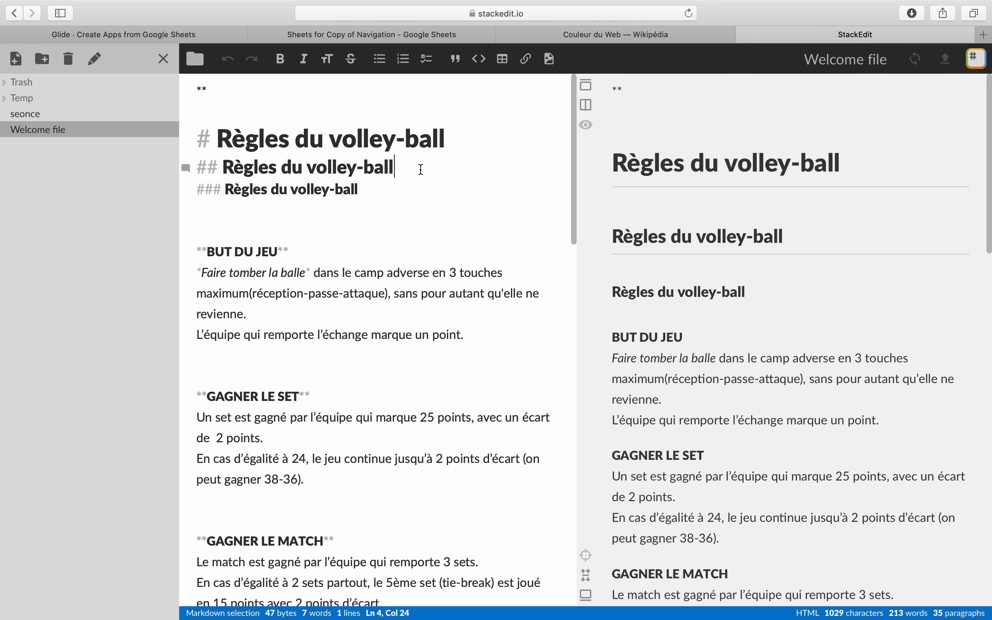
left_click(219, 138)
left_click_drag(218, 138, 376, 363)
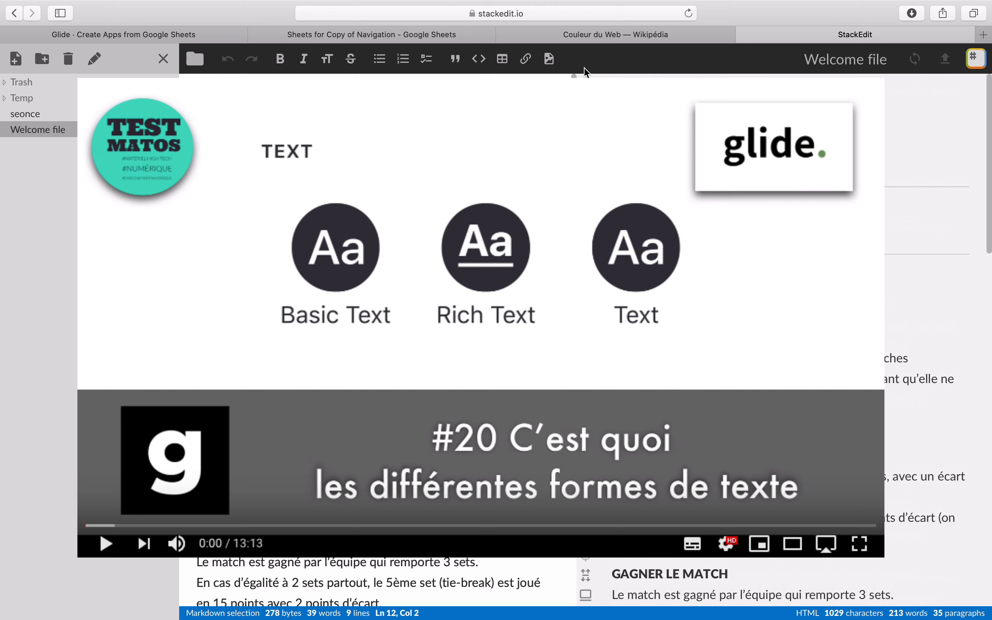
mouse_move(664, 2)
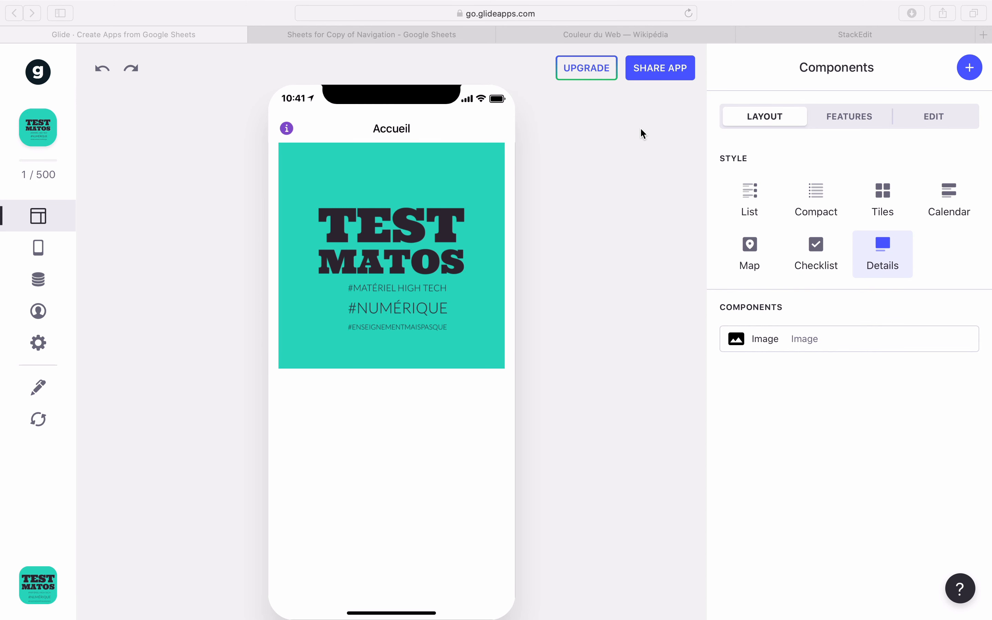
In the Google Sheets file, duplicate the blue span code onto a second line inside cell C2.
left_click(304, 36)
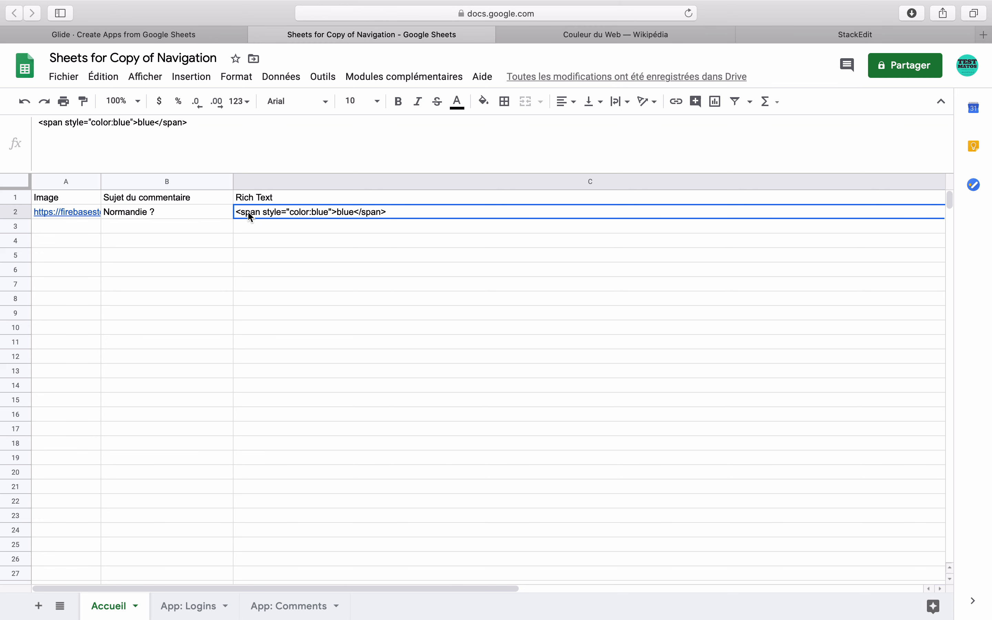
left_click_drag(250, 214, 405, 213)
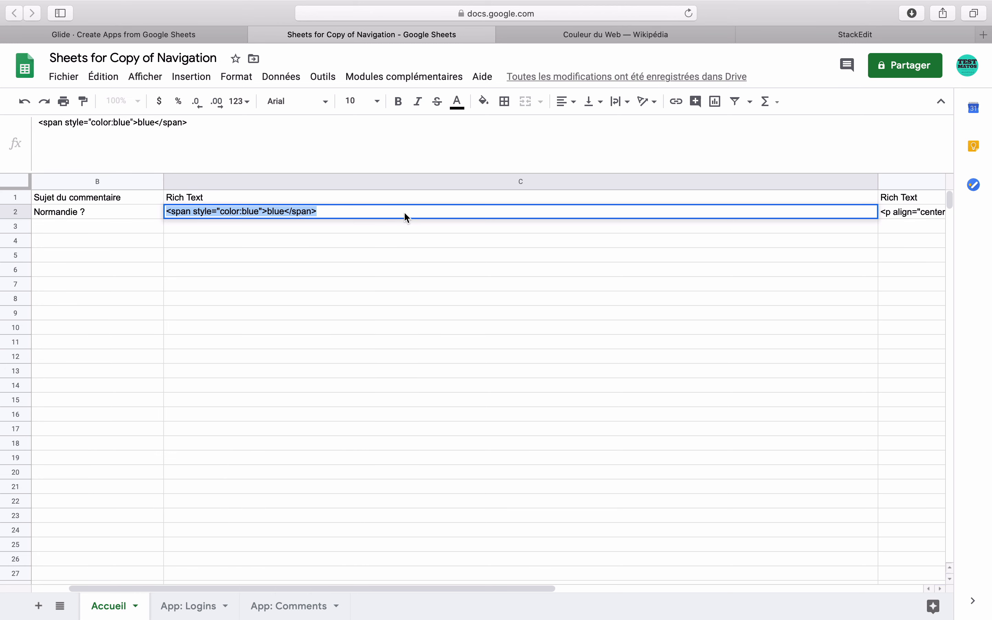
left_click(381, 211)
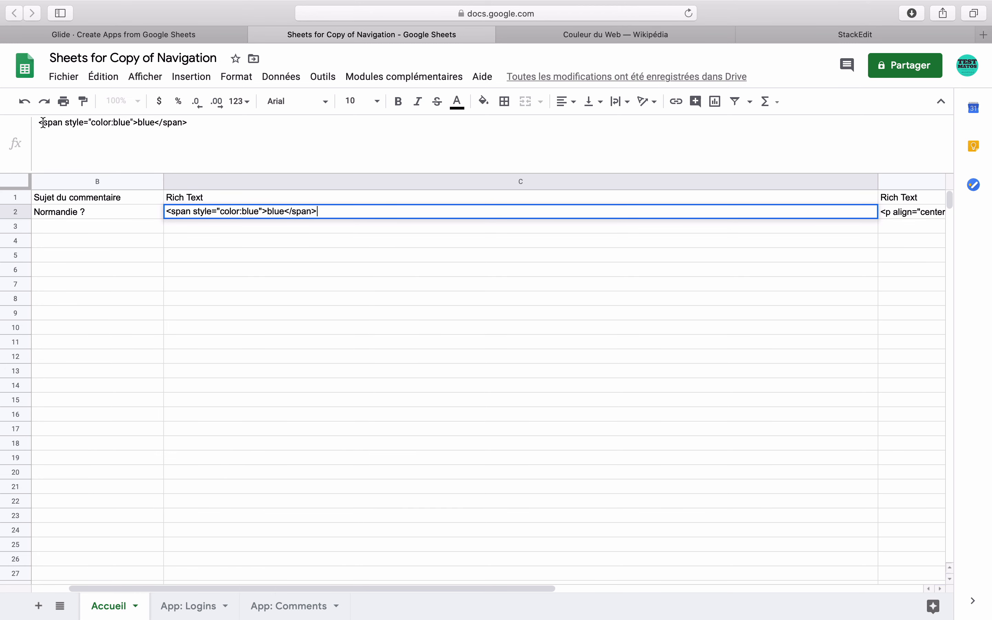
left_click_drag(39, 123, 195, 127)
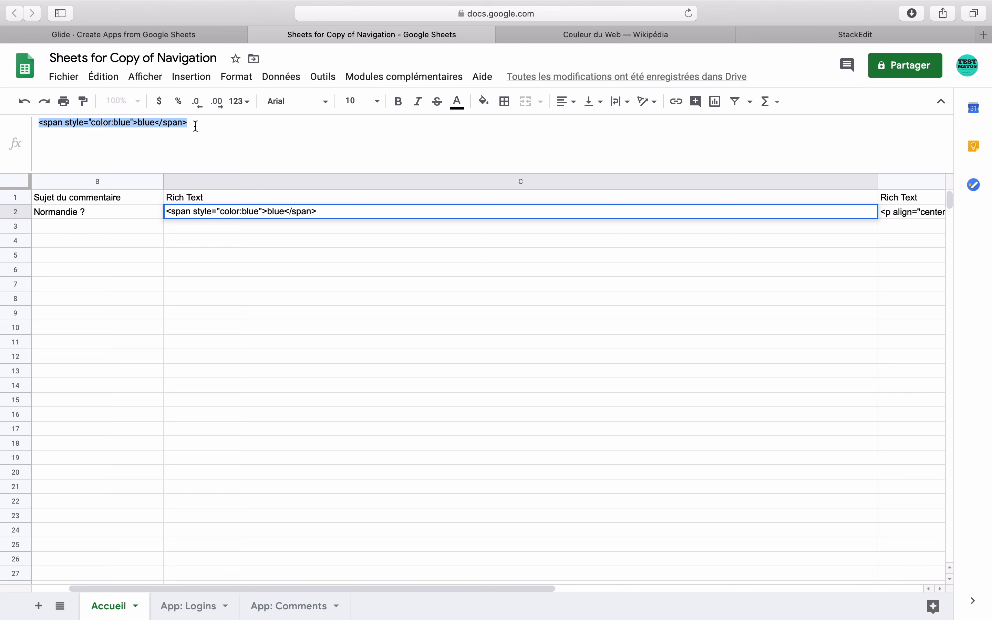
left_click(196, 127)
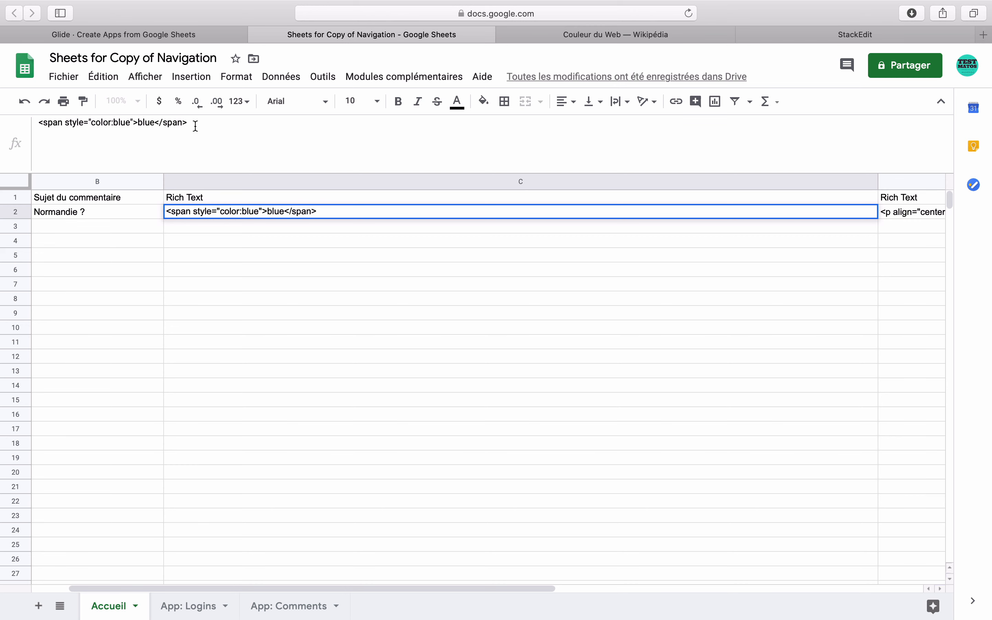
left_click_drag(196, 127, 35, 124)
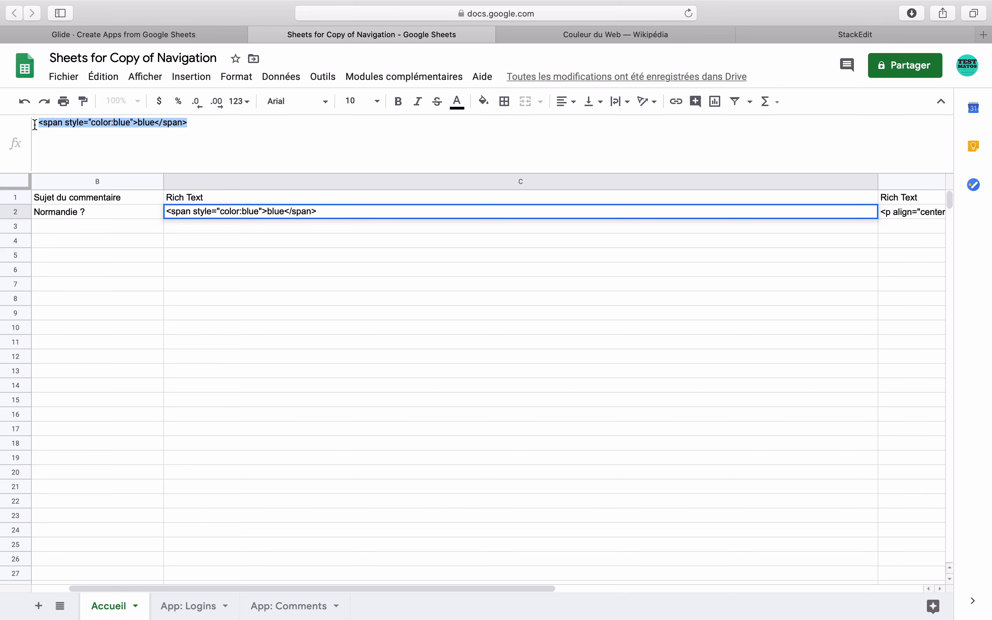
left_click(193, 125)
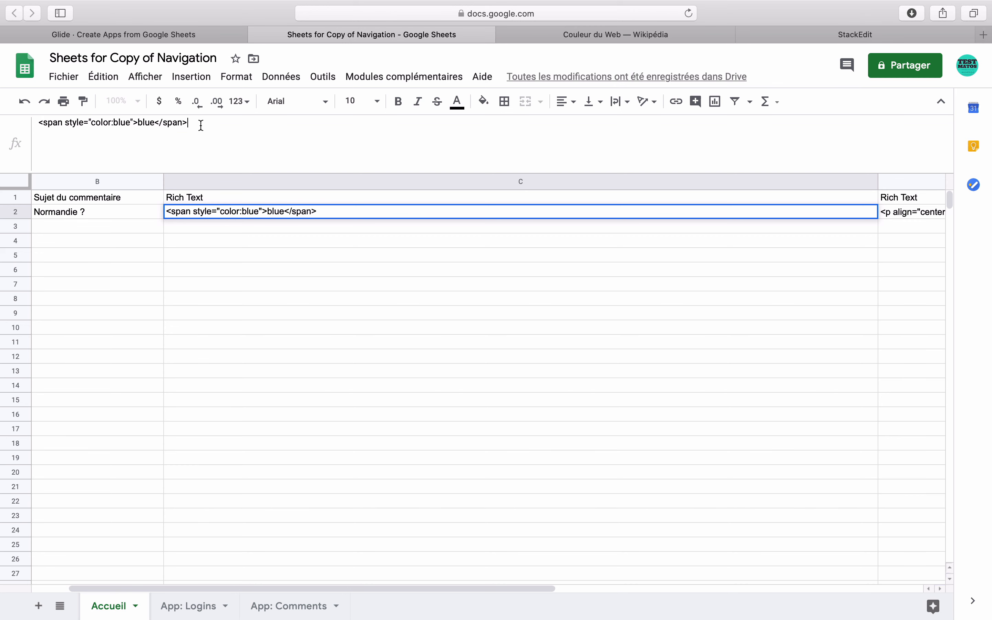
left_click_drag(201, 126, 25, 125)
key("super+c")
left_click(53, 135)
key("alt+Return")
key("super+v")
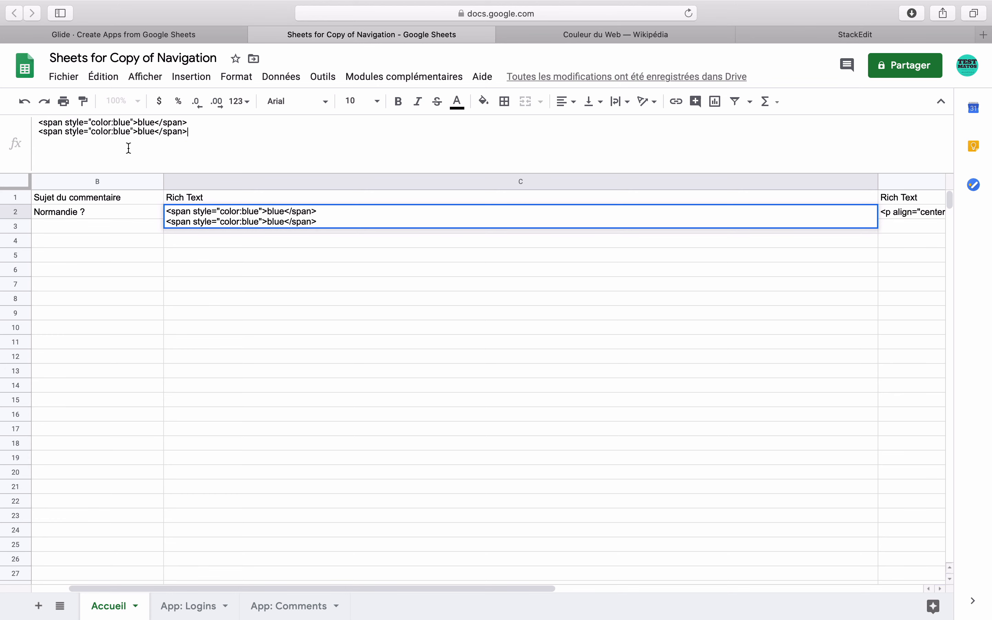
Change both the displayed text and the colour value of C2's second span to red, and commit the cell.
left_click_drag(138, 132, 156, 134)
type("red")
key("BackSpace")
key("BackSpace")
key("BackSpace")
key("BackSpace")
type("red")
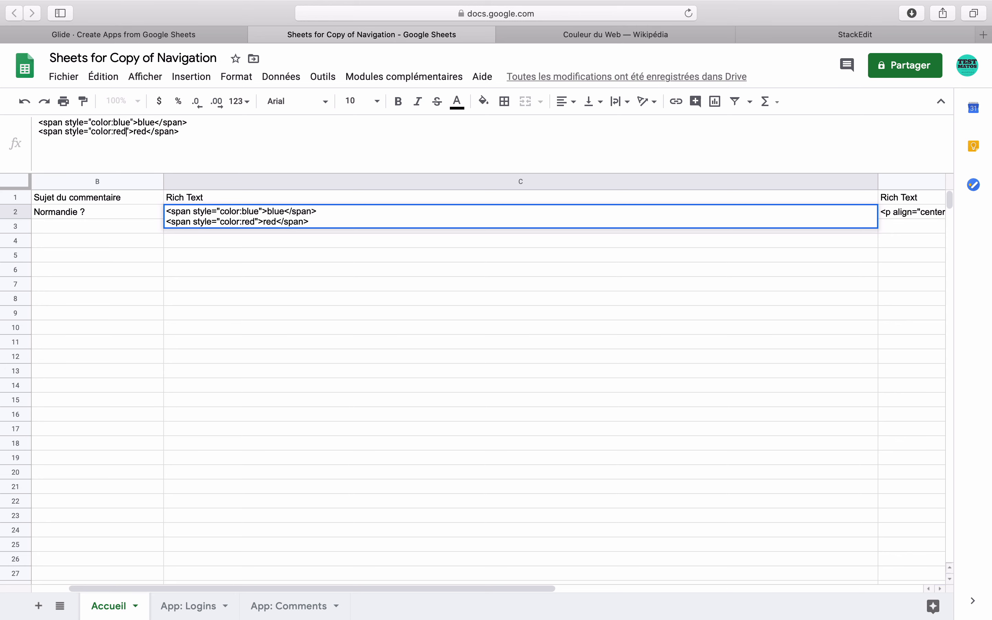
left_click(234, 142)
left_click(368, 233)
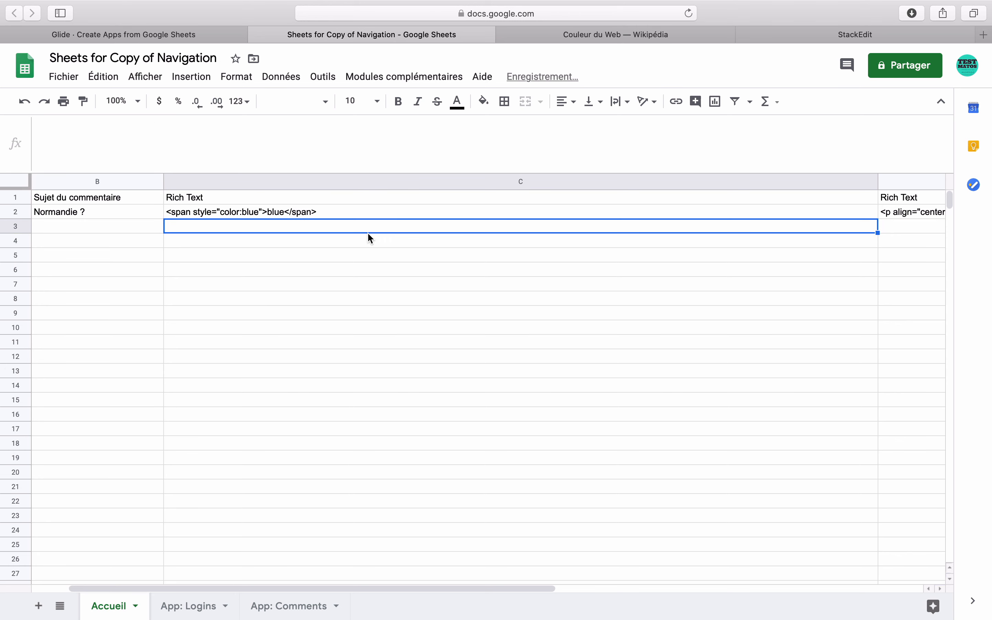
Switch to Glide and add a Rich Text component to the Accueil screen, using the Rich Text column as its source.
left_click(200, 40)
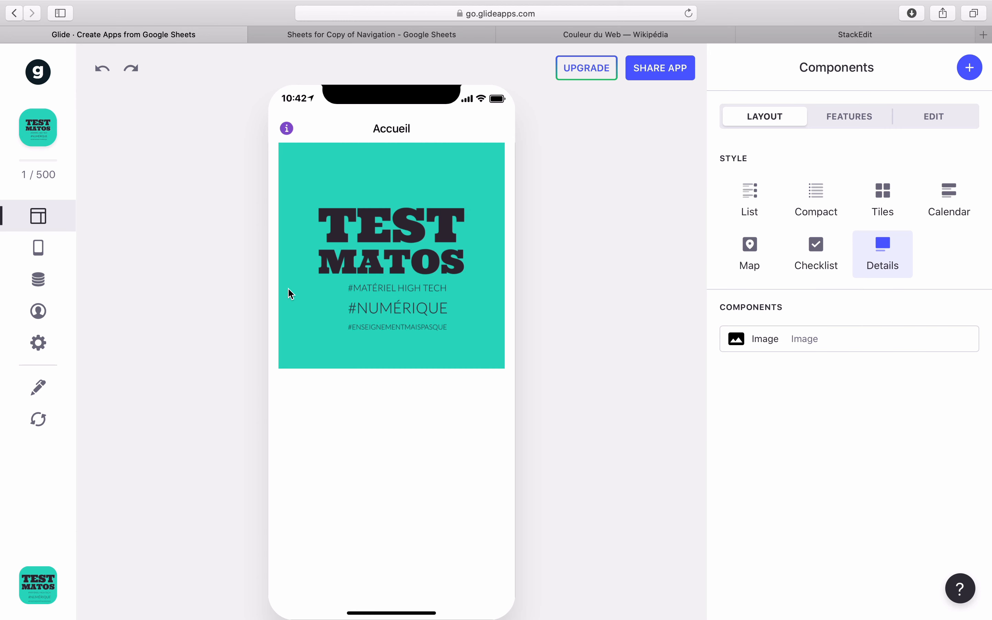
left_click(969, 67)
left_click(818, 237)
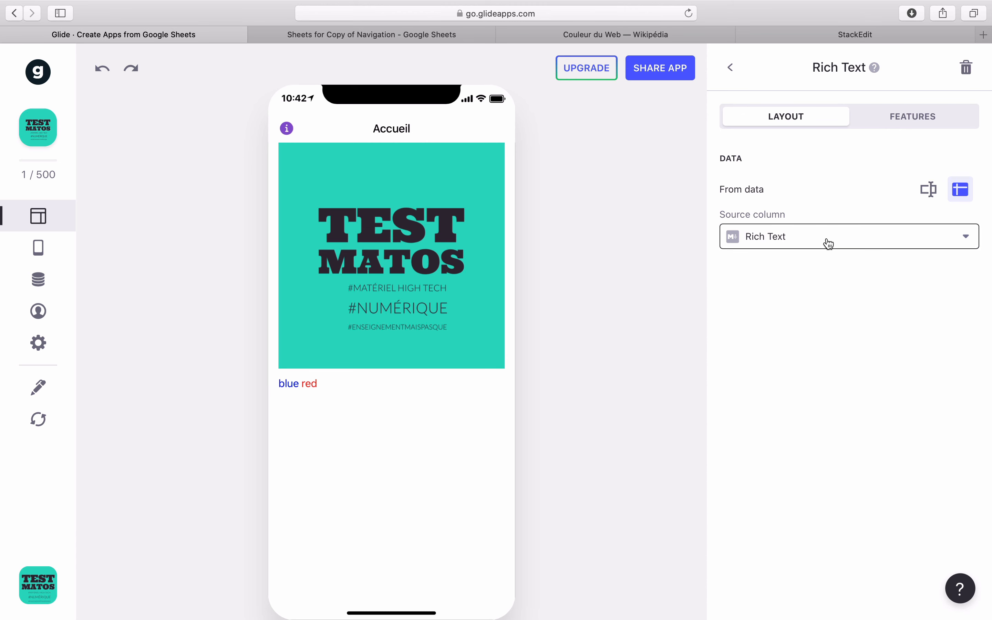
left_click(828, 244)
left_click(800, 355)
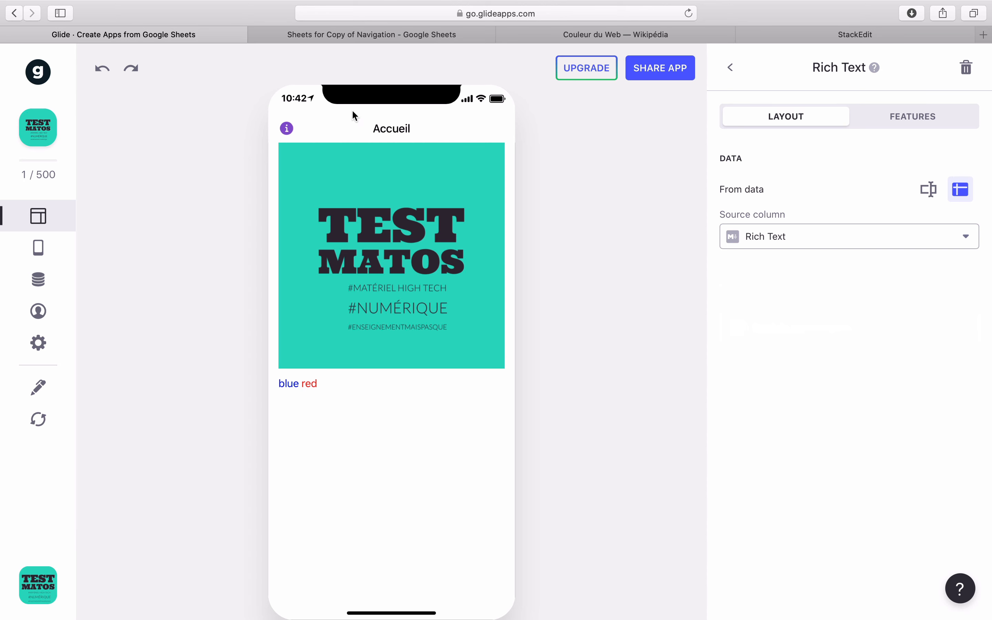
Replace the blue span's displayed text in cell C2 with "Je peux saisir un texte plus long." and reload the sheet data in Glide.
left_click(356, 39)
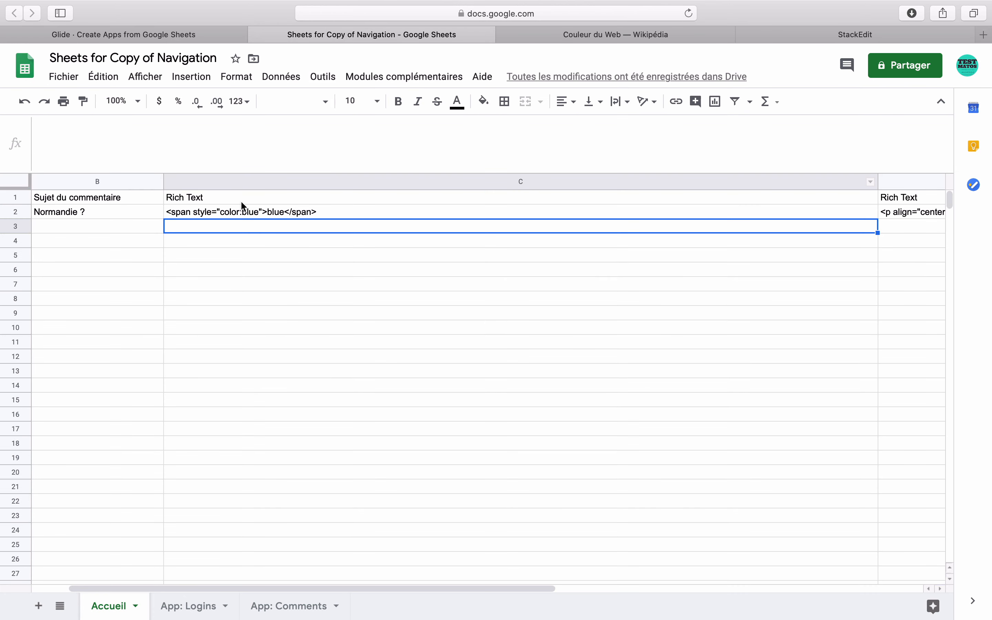
left_click(241, 210)
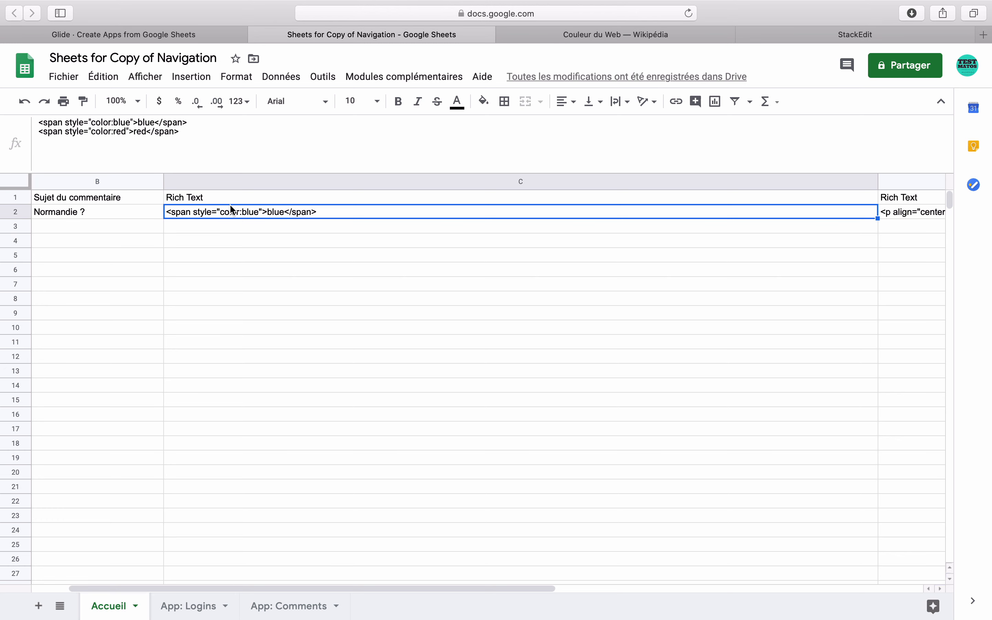
left_click(152, 121)
key("BackSpace")
key("BackSpace")
key("BackSpace")
key("BackSpace")
type("Je peux saisir un texte plus long.")
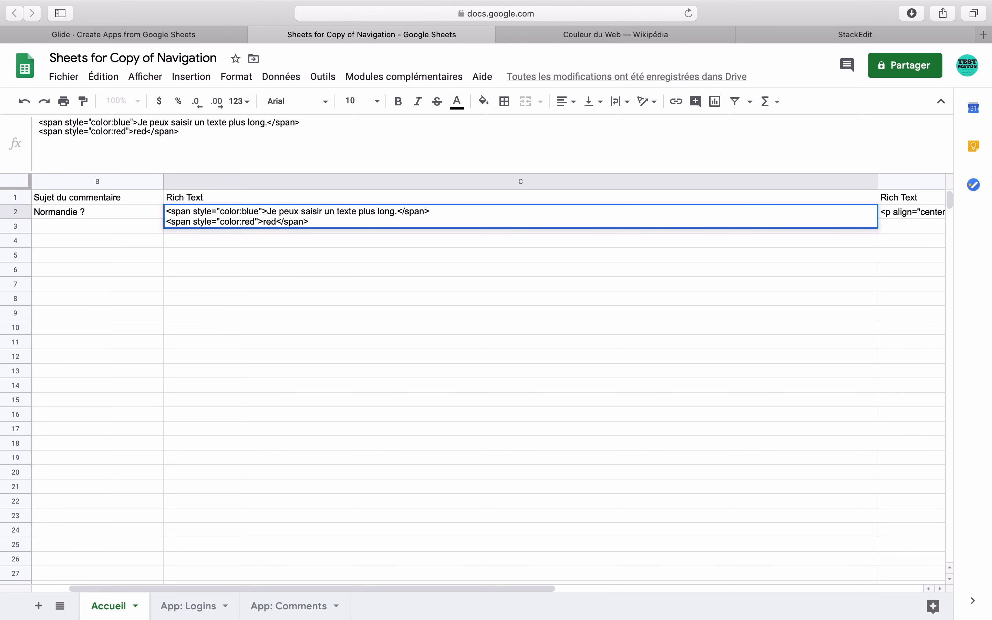
left_click(143, 42)
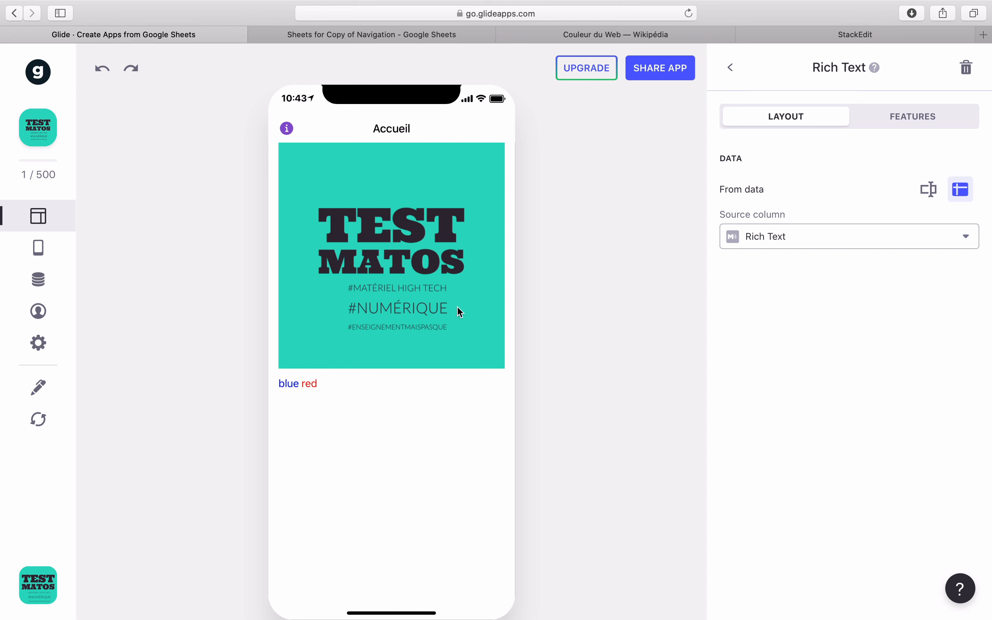
left_click(39, 419)
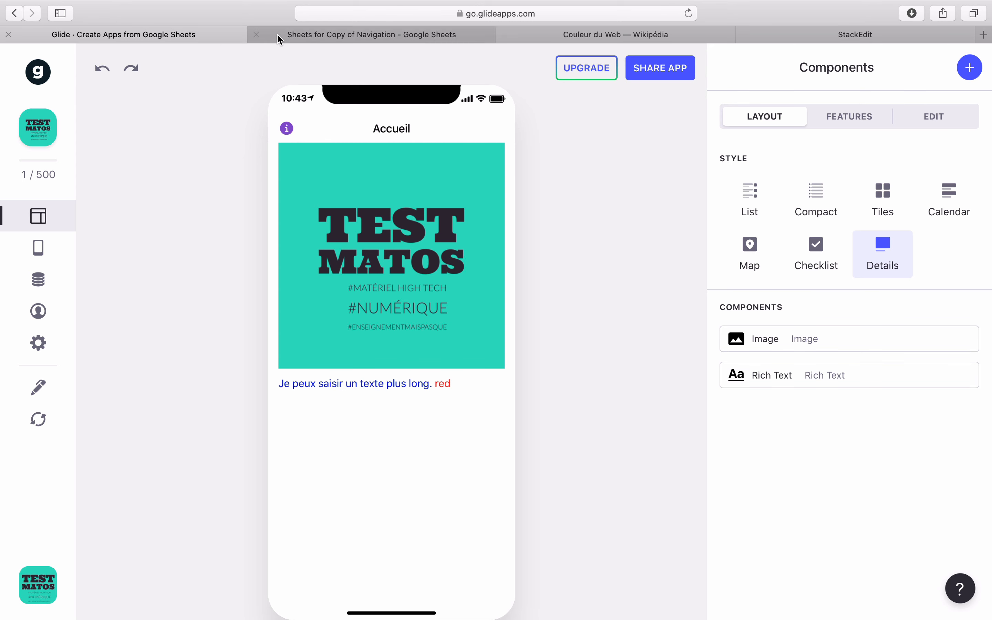
Copy the fuchsia hex code #FF00FF from the HTML colour names table in the Wikipedia article.
left_click(301, 37)
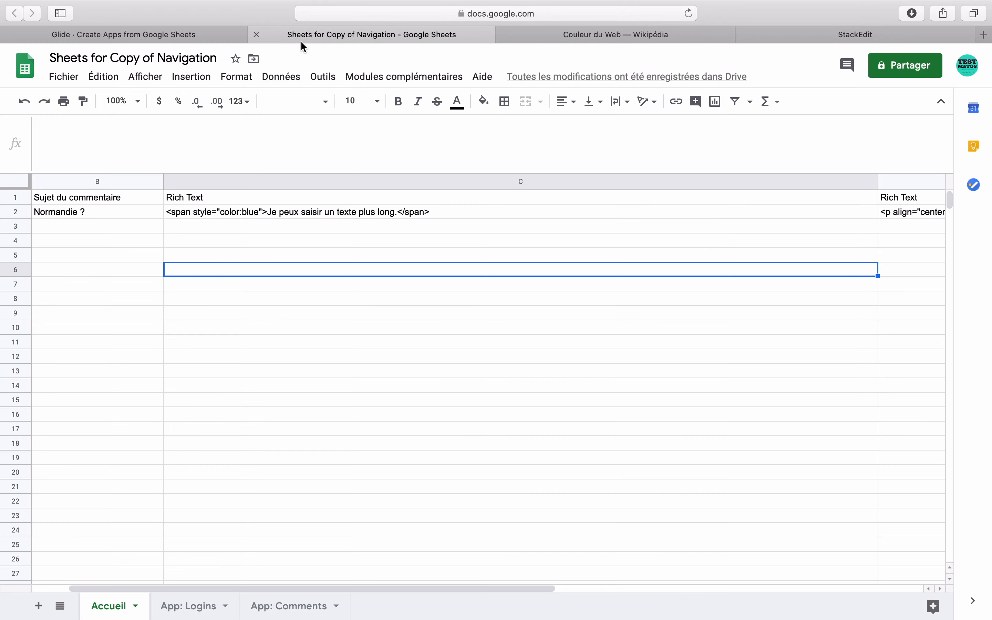
left_click(554, 35)
scroll(362, 410, "down", 15)
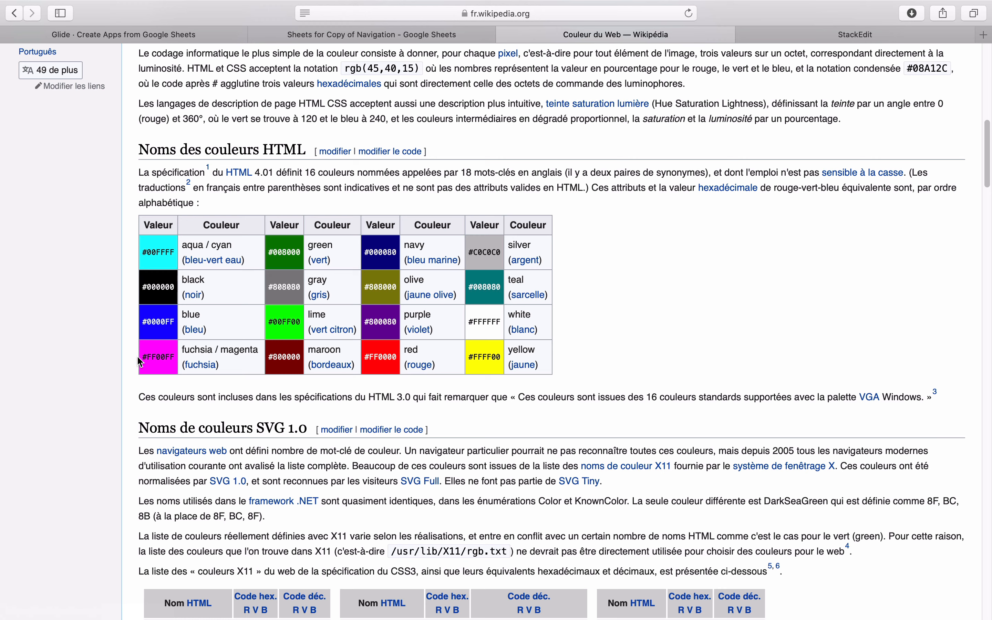
left_click_drag(141, 362, 178, 357)
key("super+c")
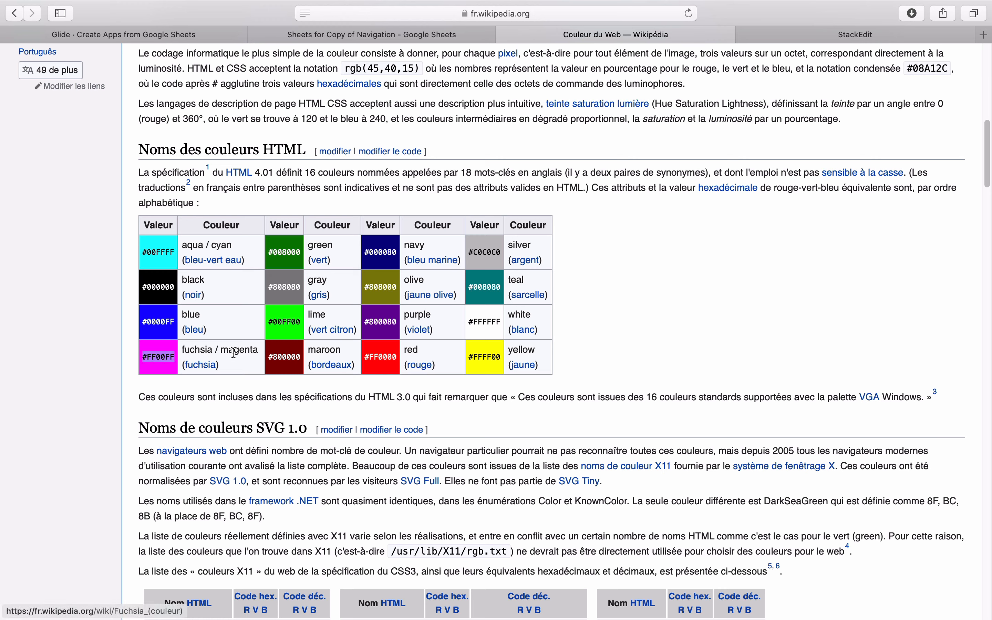
Set the first span's colour in cell C2 to #FF00FF and return to the Glide preview.
left_click(317, 41)
left_click(179, 211)
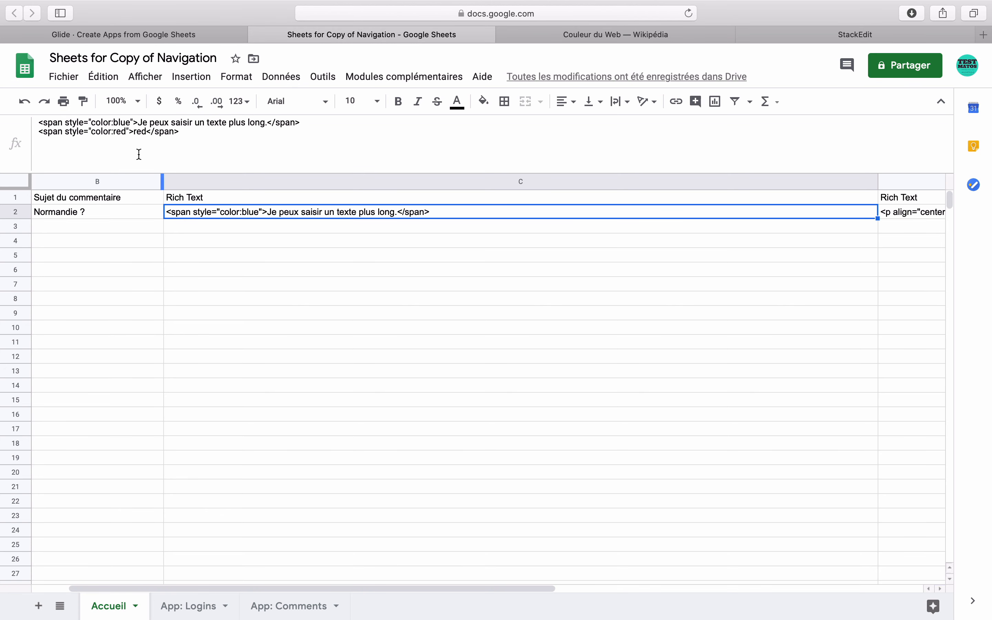
left_click(130, 122)
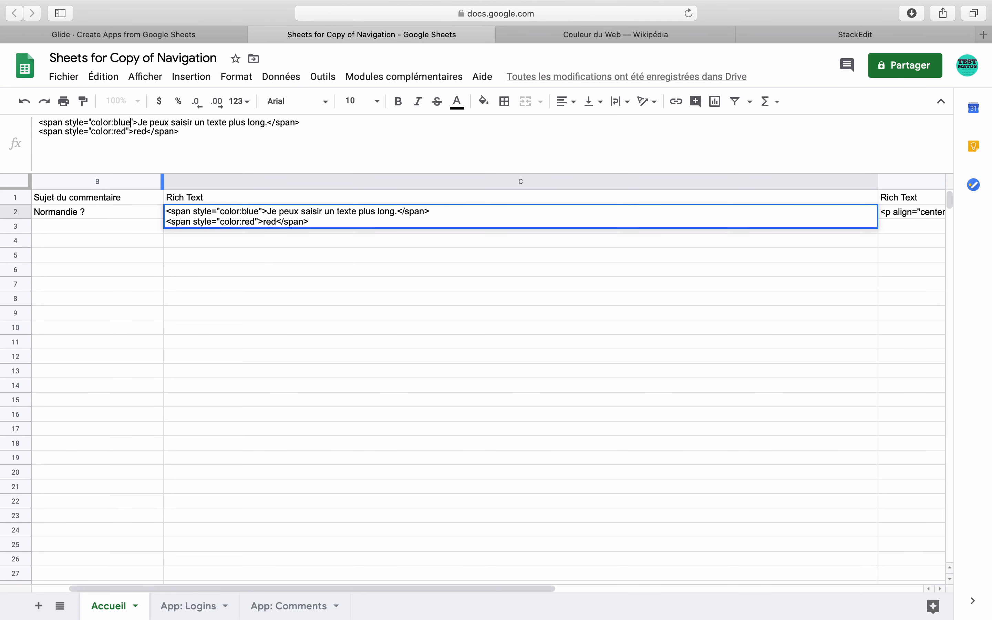
left_click_drag(130, 122, 113, 122)
key("super+v")
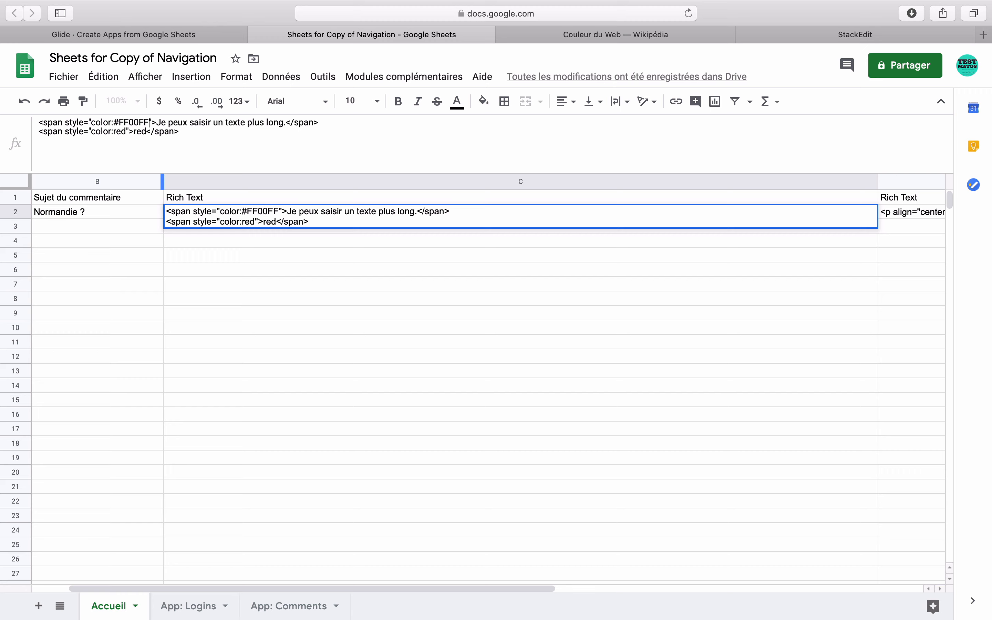
key("ctrl+Tab")
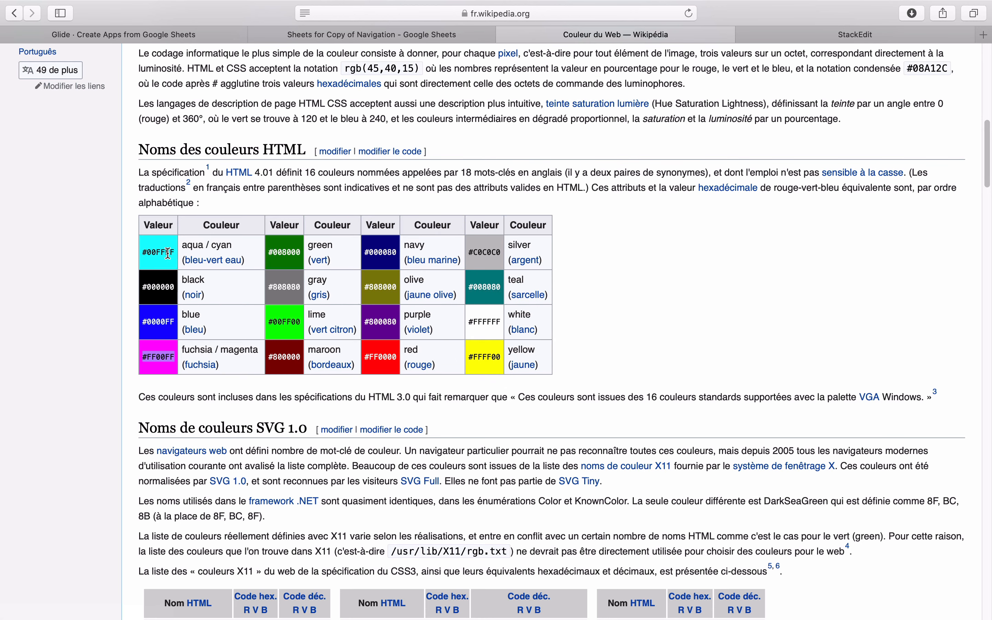
left_click(227, 39)
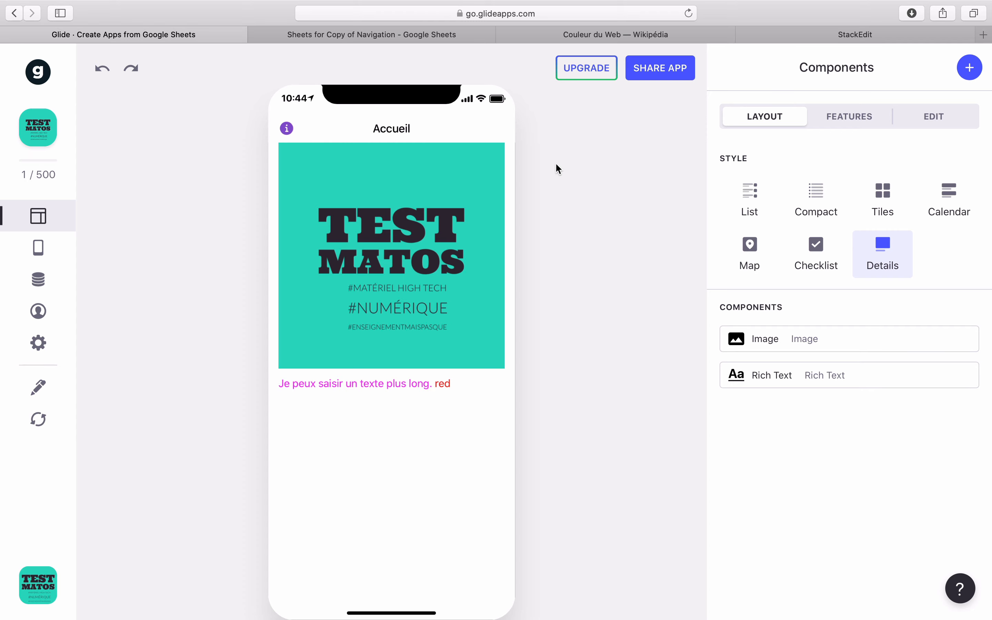
Look through the SVG and X11 colour name tables with their hex codes in the Wikipedia article.
left_click(598, 37)
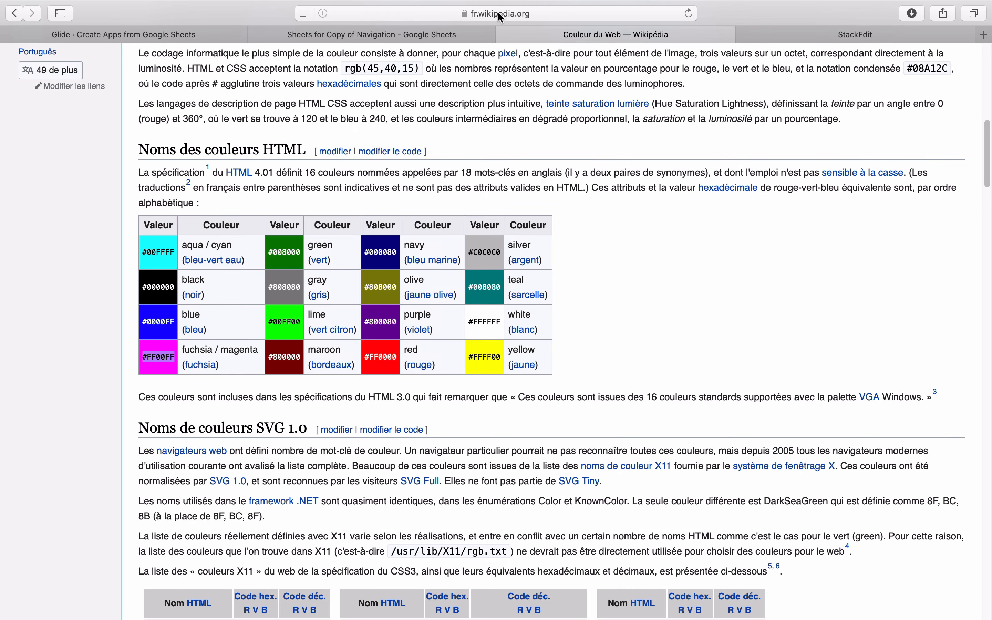
scroll(367, 376, "down", 10)
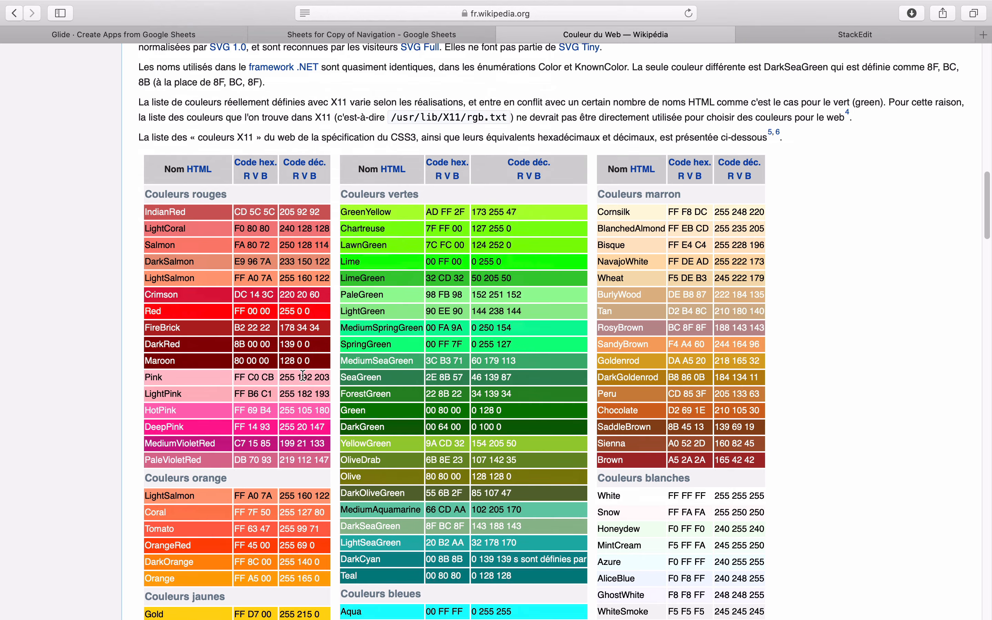
scroll(311, 375, "down", 1)
scroll(302, 375, "down", 2)
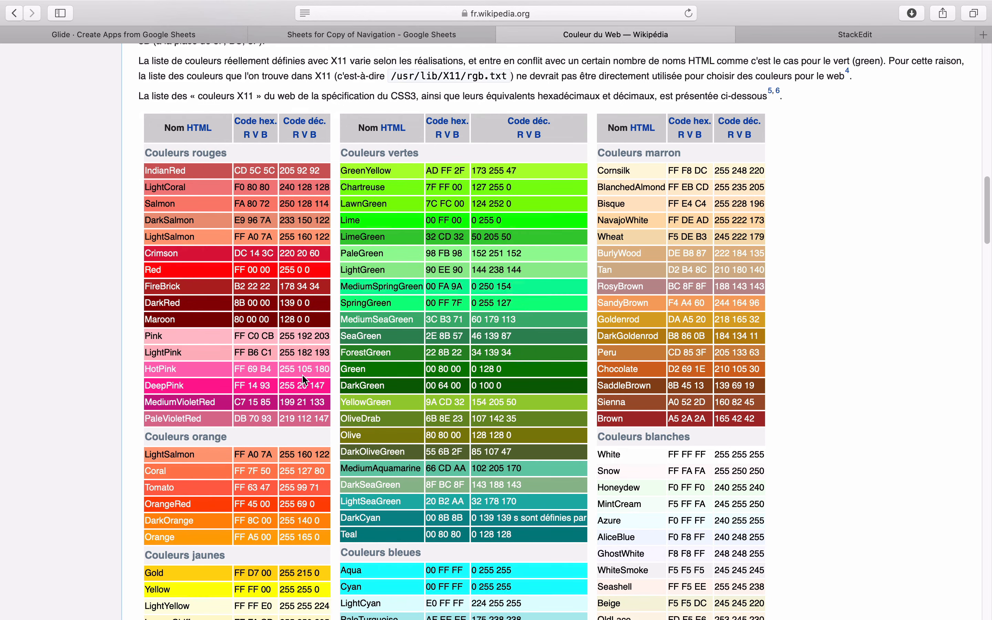
scroll(304, 380, "down", 2)
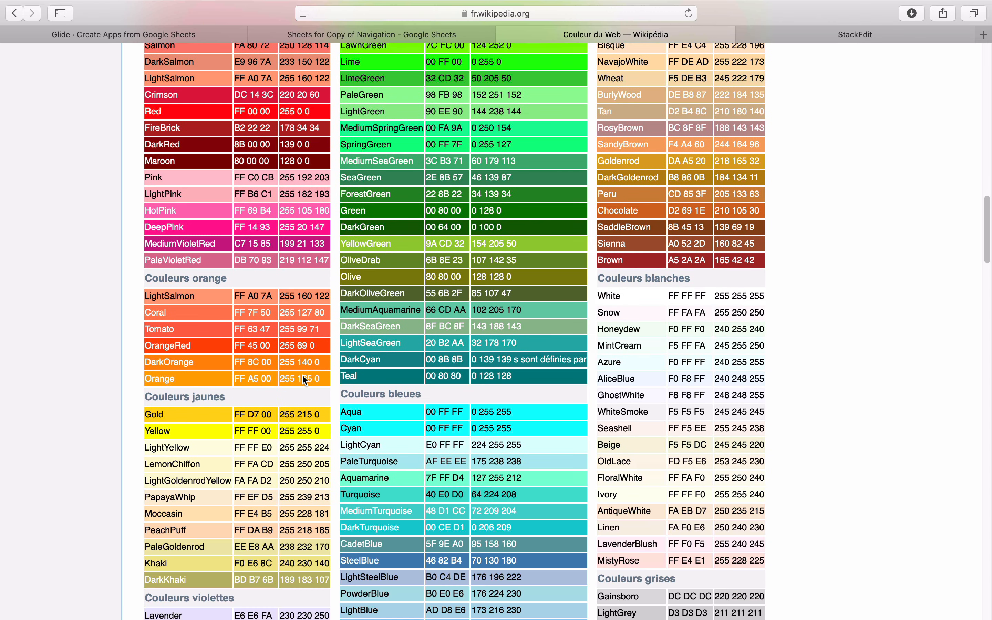
scroll(566, 372, "down", 10)
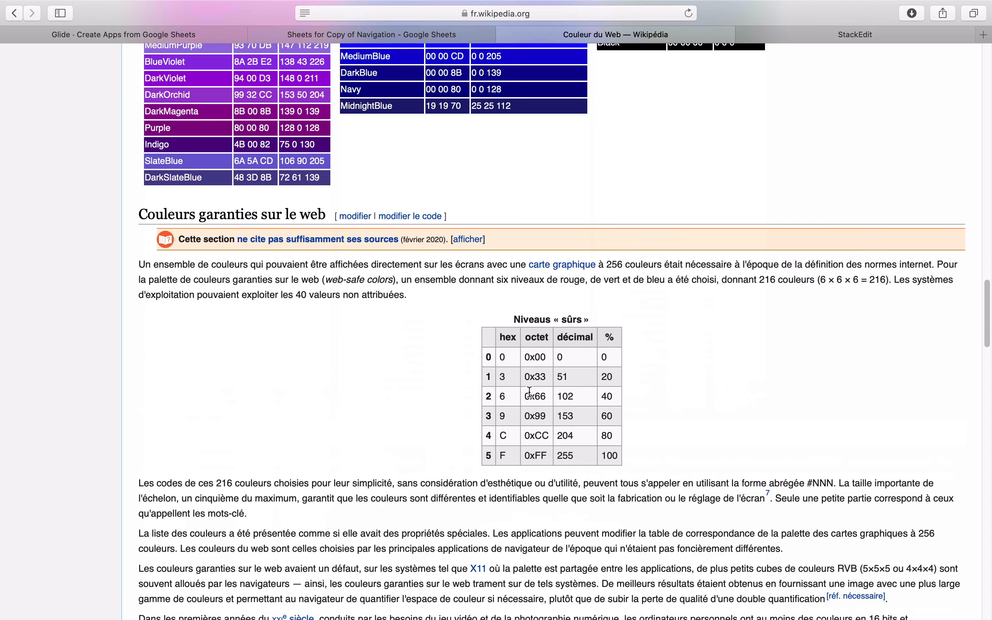
Look over the rest of the Wikipedia web colour article and compare cell C2's span code with the Glide preview.
scroll(532, 396, "down", 15)
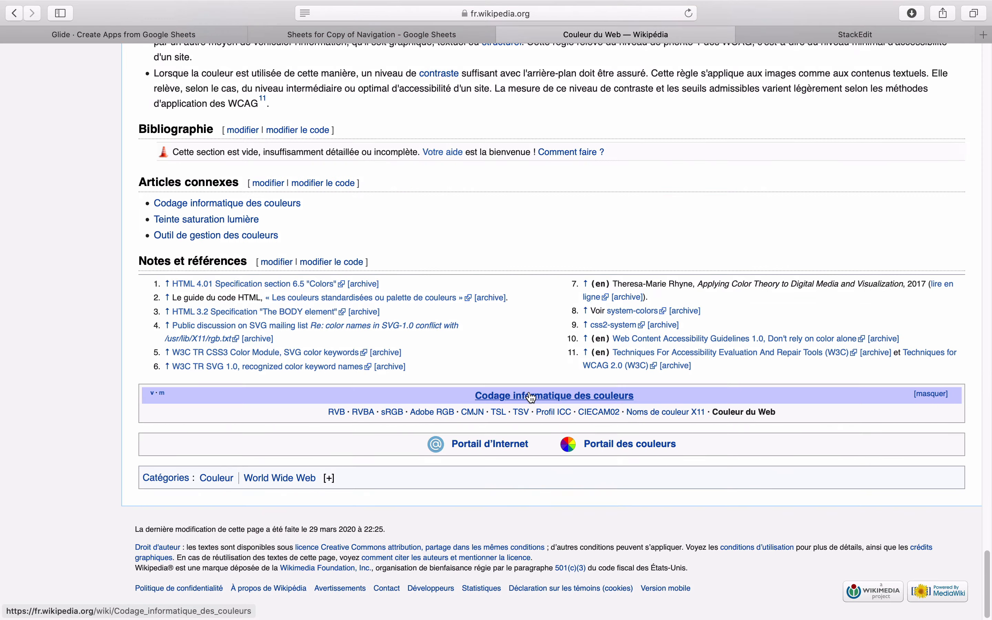
scroll(532, 396, "up", 15)
scroll(528, 391, "up", 20)
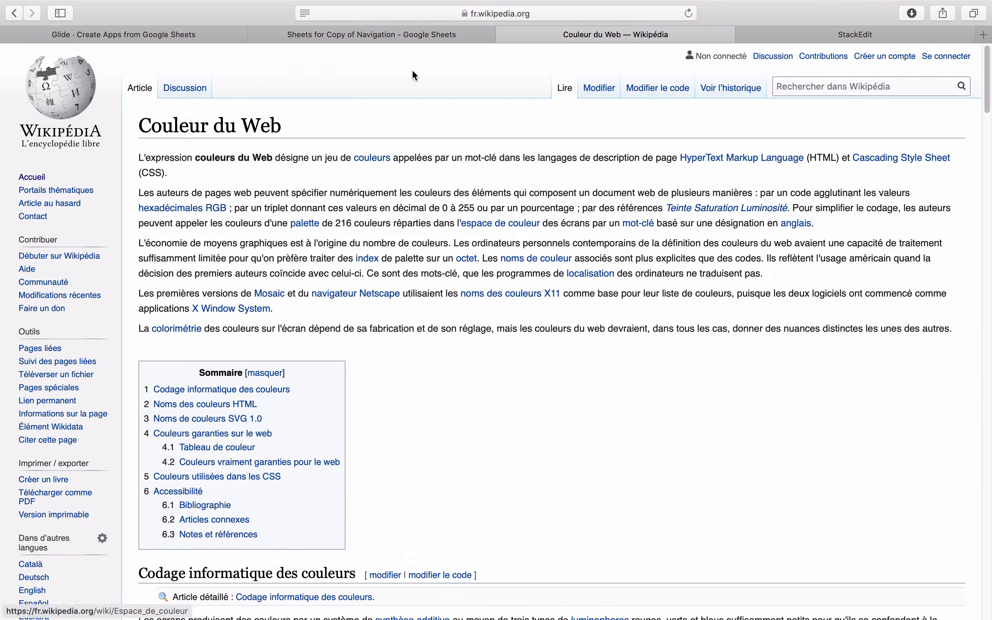
left_click(382, 39)
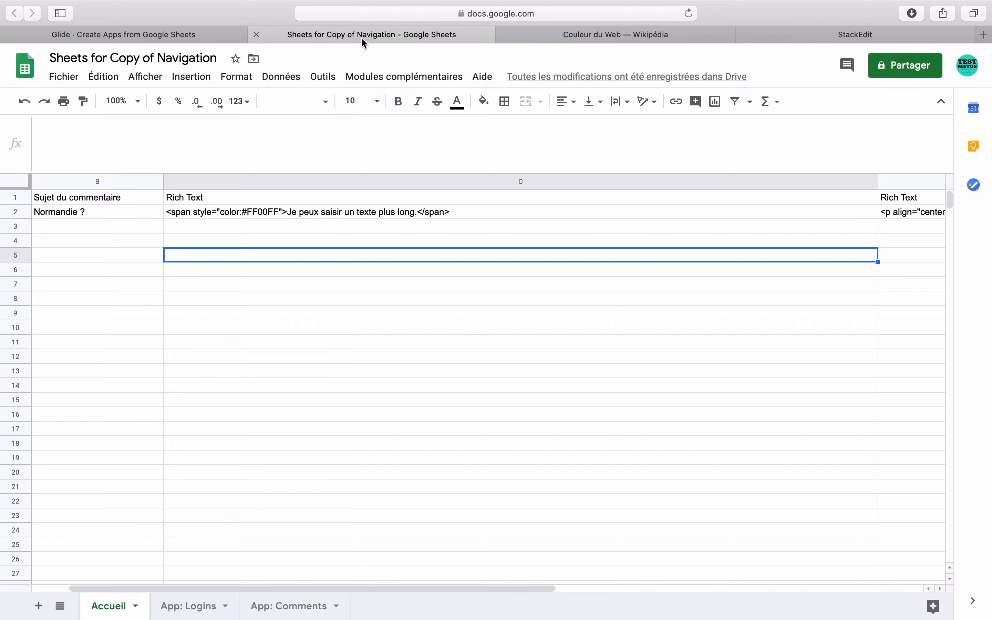
left_click(222, 212)
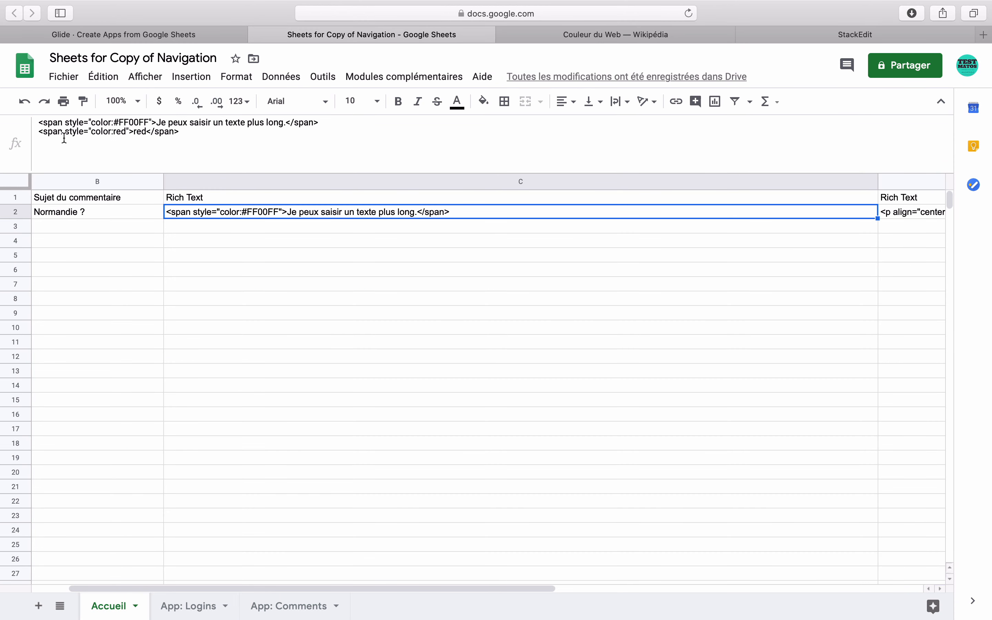
left_click(161, 35)
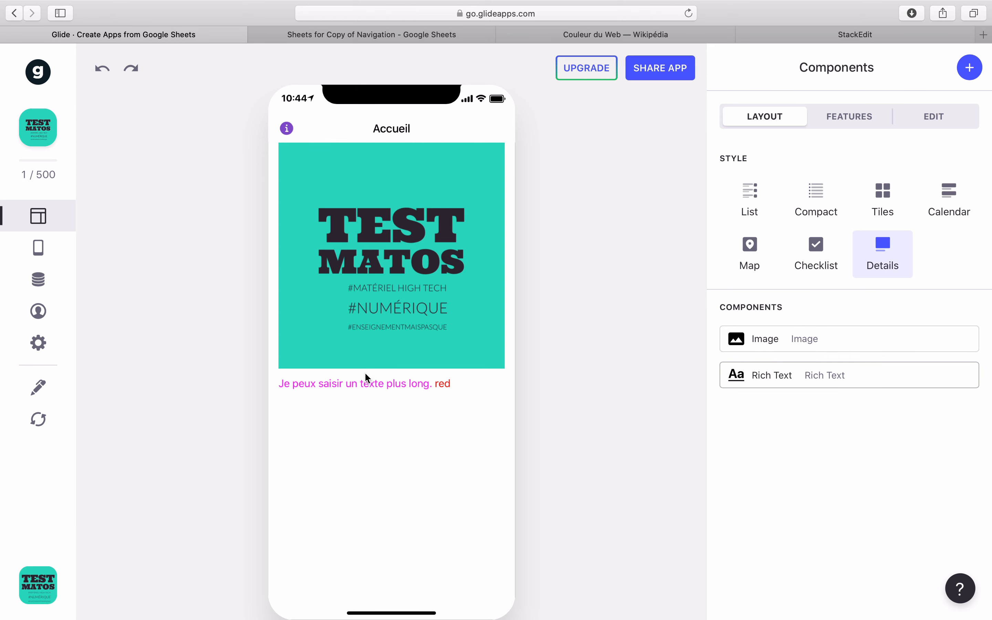
In the Google Sheet, narrow column C, widen column D and open cell D2 for editing.
left_click(372, 34)
left_click_drag(752, 188, 641, 185)
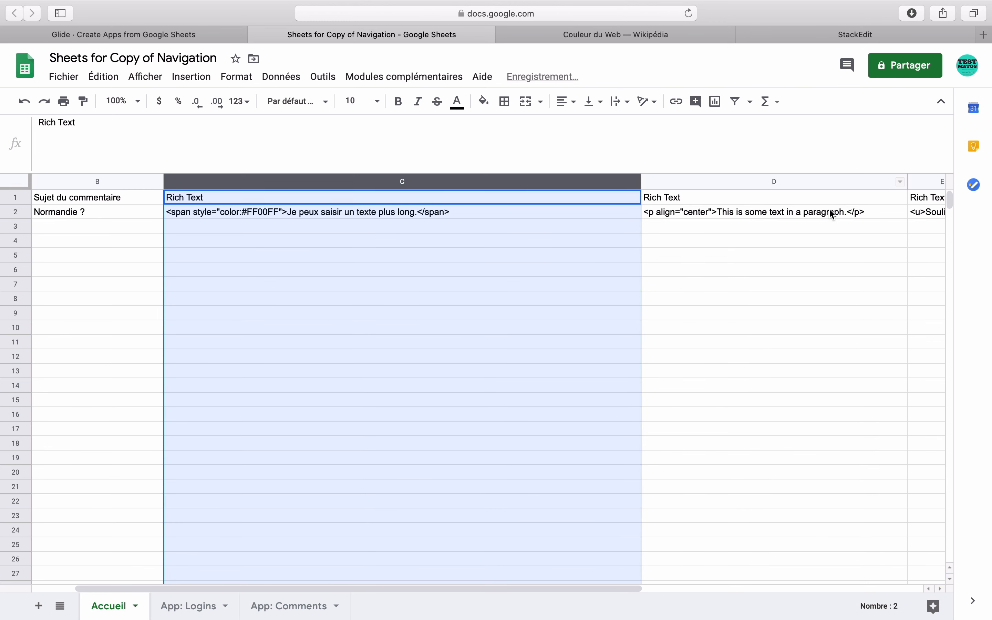
left_click_drag(906, 183, 959, 186)
double_click(886, 209)
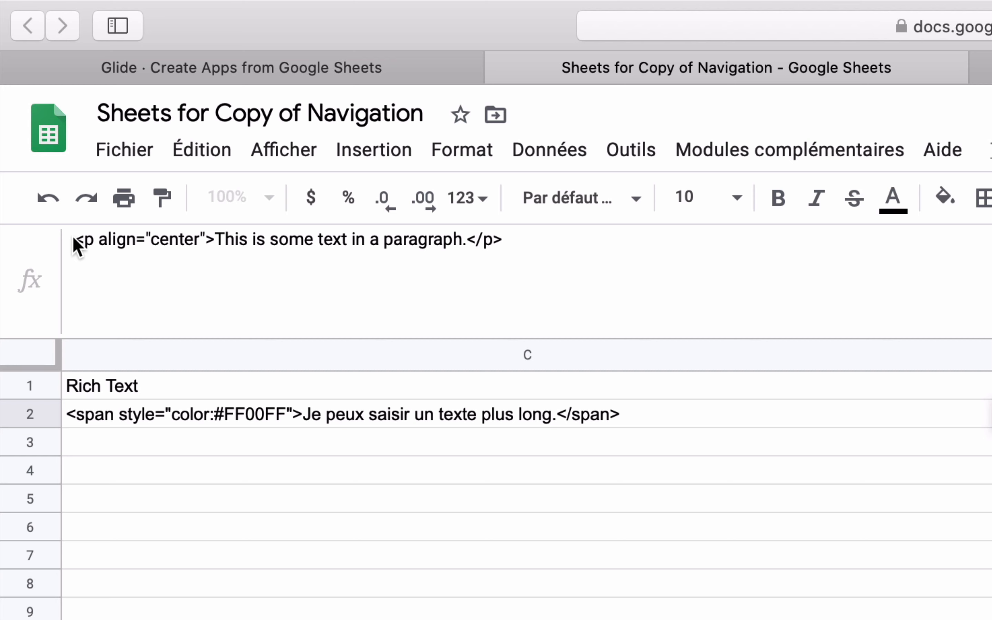
Examine the centred paragraph's HTML in cell D2, including its align attribute and the text between the tags.
triple_click(76, 240)
left_click_drag(75, 240, 525, 248)
left_click(537, 245)
key("alt+Return")
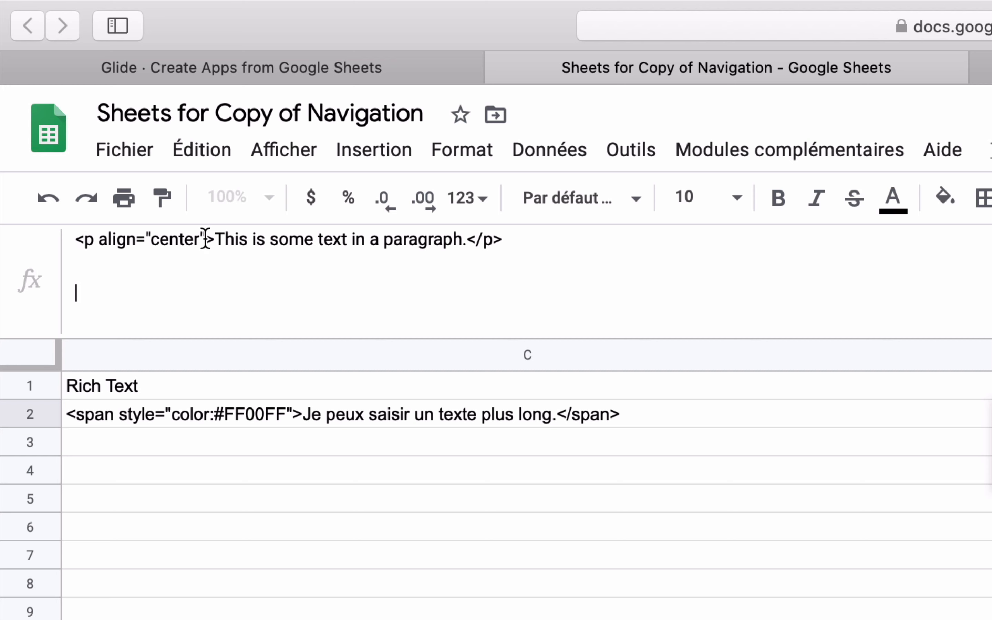
left_click_drag(215, 240, 470, 242)
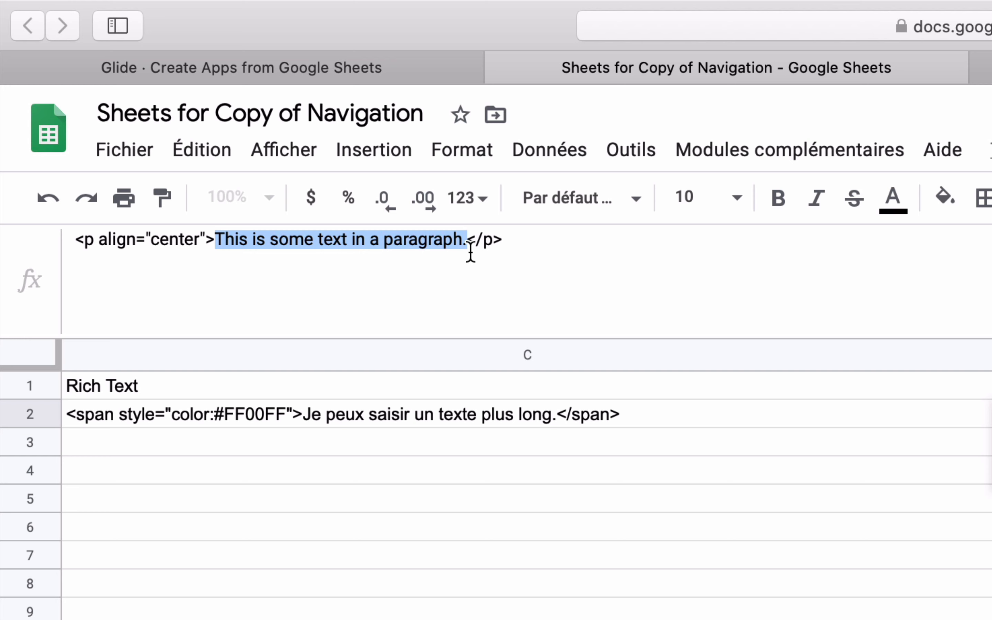
left_click(515, 240)
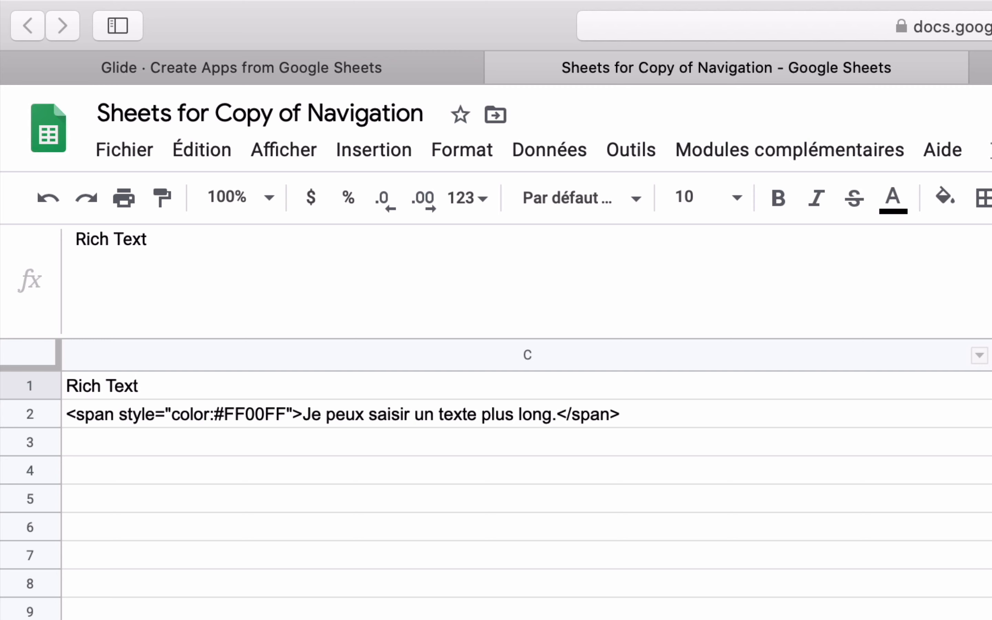
left_click(991, 413)
left_click(414, 279)
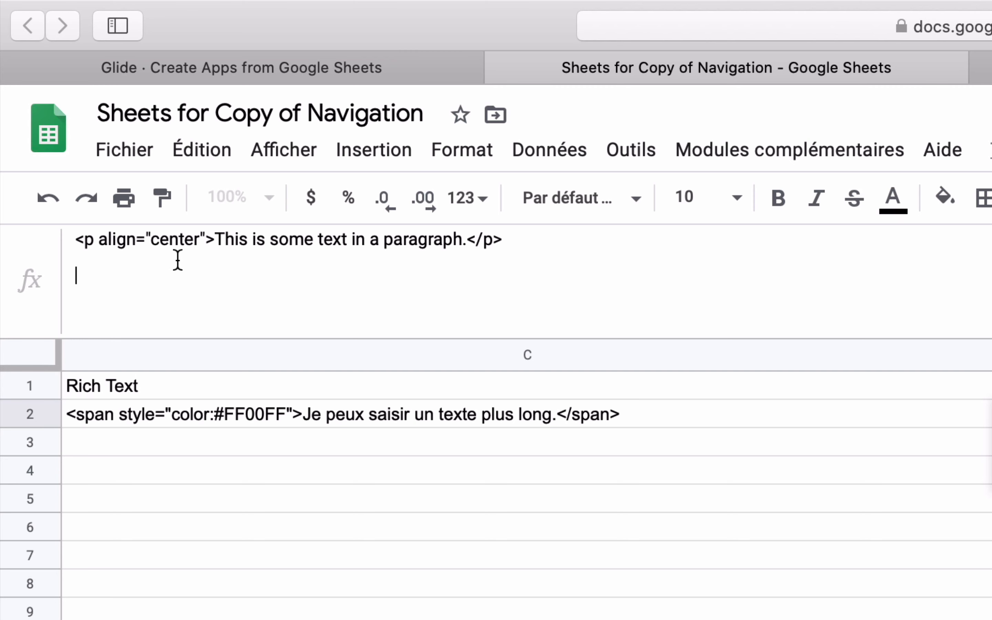
Duplicate the centred paragraph line in cell D2 three times, each copy on its own line.
left_click(111, 256)
left_click(101, 266)
left_click_drag(75, 242, 560, 243)
key("super+c")
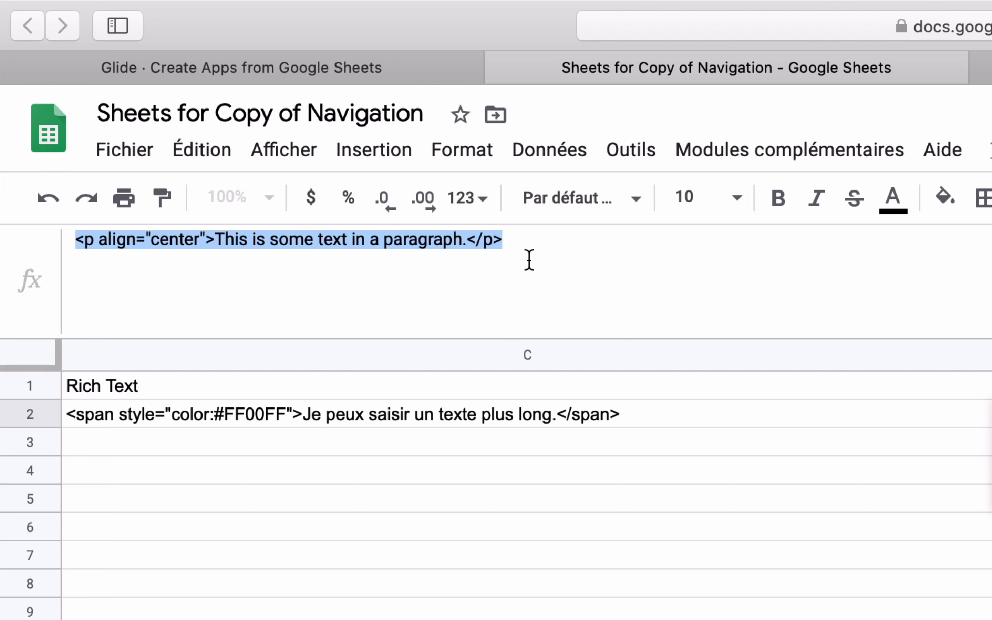
left_click(312, 262)
key("super+v")
key("alt+Return")
key("super+v")
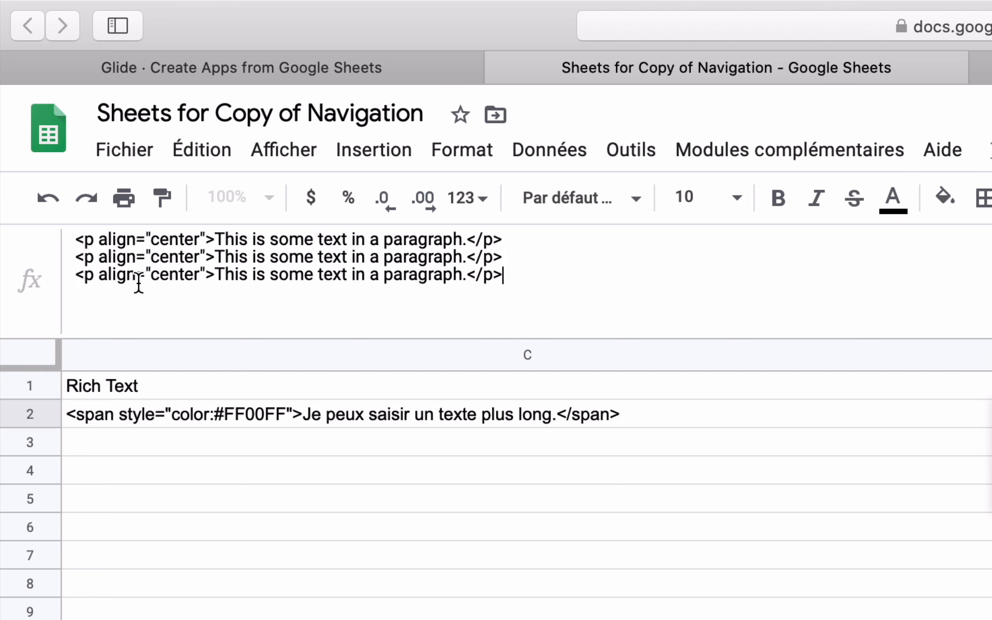
key("alt+Return")
key("super+v")
Set the second paragraph's align attribute in cell D2 to "right".
left_click(197, 261)
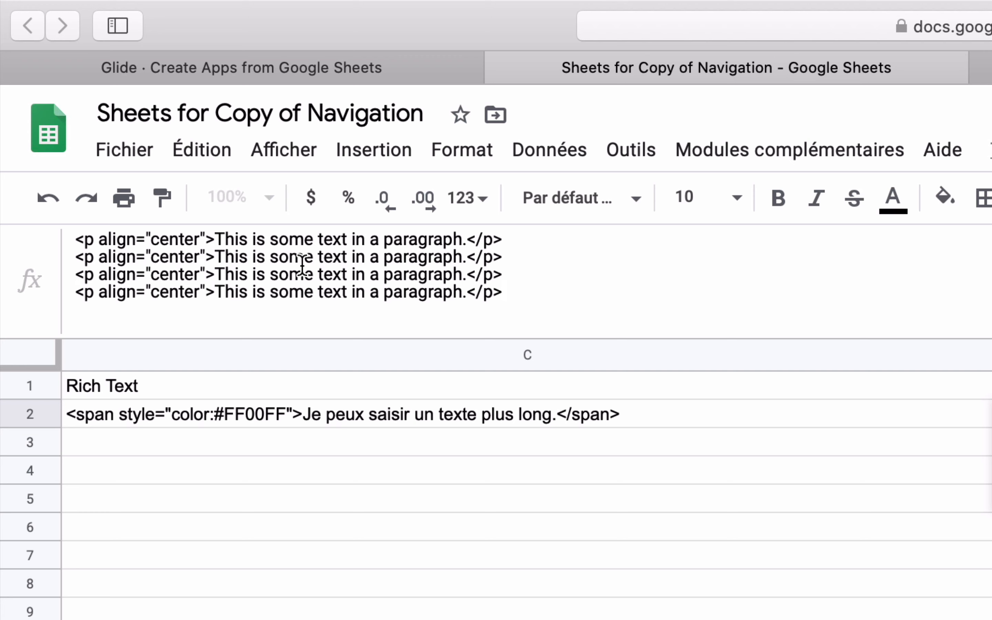
key("BackSpace")
key("BackSpace")
key("BackSpace")
key("BackSpace")
key("BackSpace")
key("BackSpace")
type("righ")
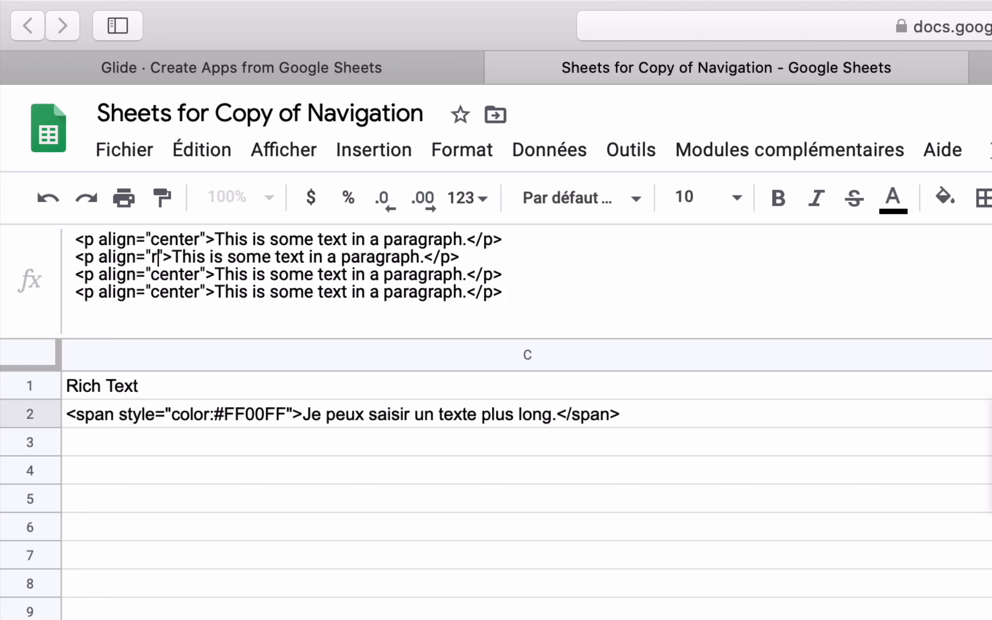
type("t")
Set the third paragraph's align attribute in cell D2 to "left".
key("Down")
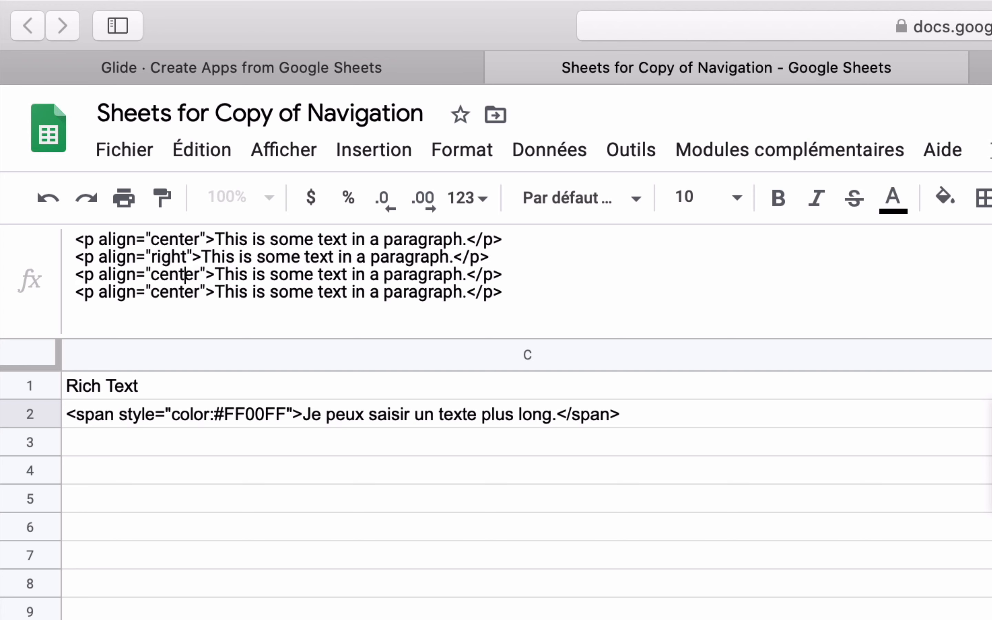
key("Right")
key("Right")
key("BackSpace")
key("BackSpace")
key("BackSpace")
key("BackSpace")
key("BackSpace")
key("BackSpace")
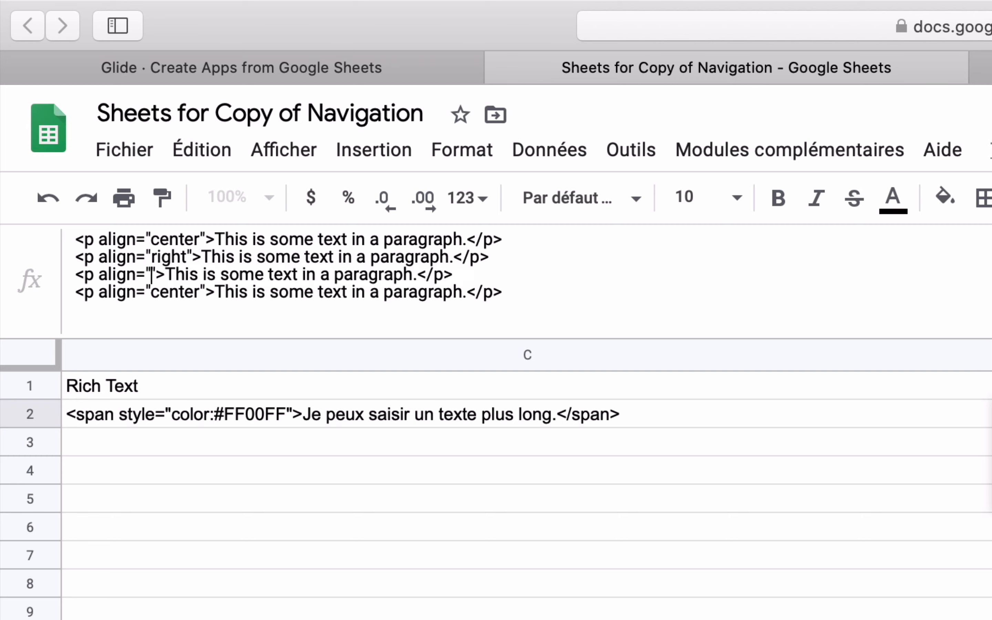
type("left")
Set the fourth paragraph's align attribute in cell D2 to "justify" and commit the cell.
key("Down")
key("Right")
key("Right")
key("BackSpace")
key("BackSpace")
key("BackSpace")
key("BackSpace")
key("BackSpace")
key("BackSpace")
type("justify")
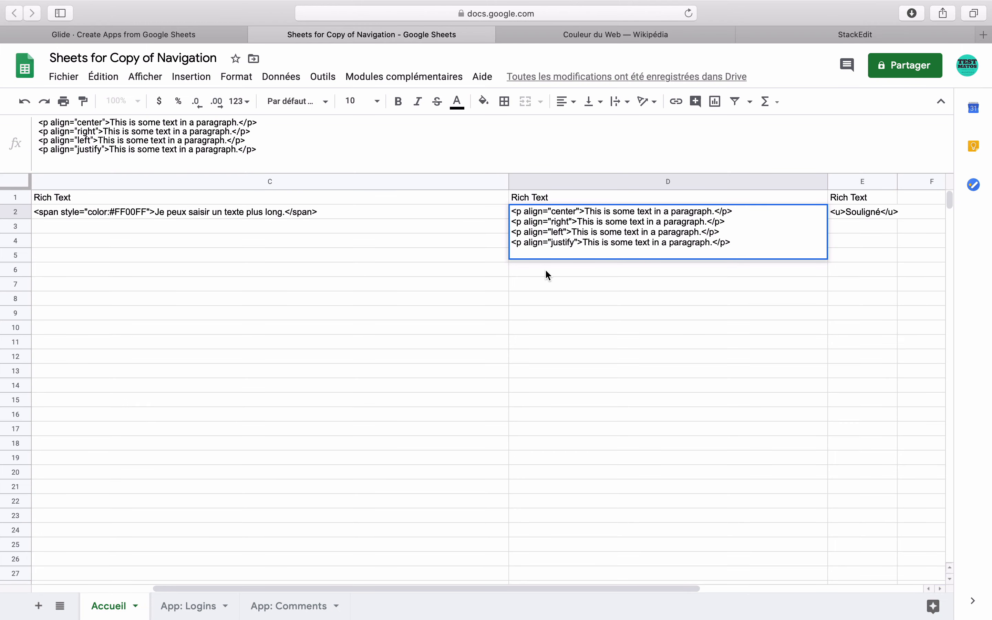
left_click(991, 534)
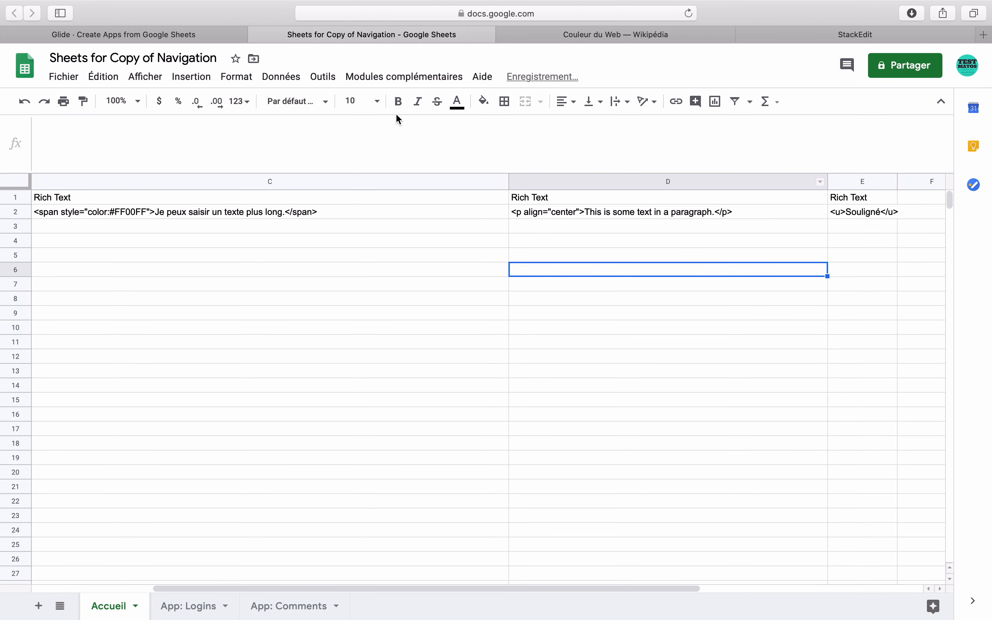
In Glide, add a Rich Text component sourced from the second Rich Text column and reload the sheet data.
left_click(206, 32)
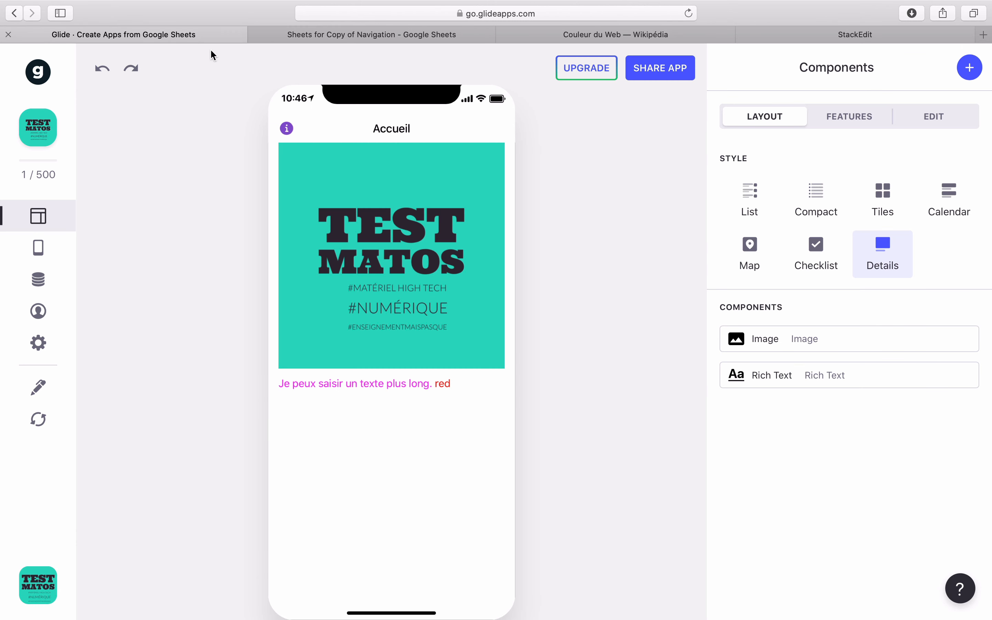
left_click(968, 68)
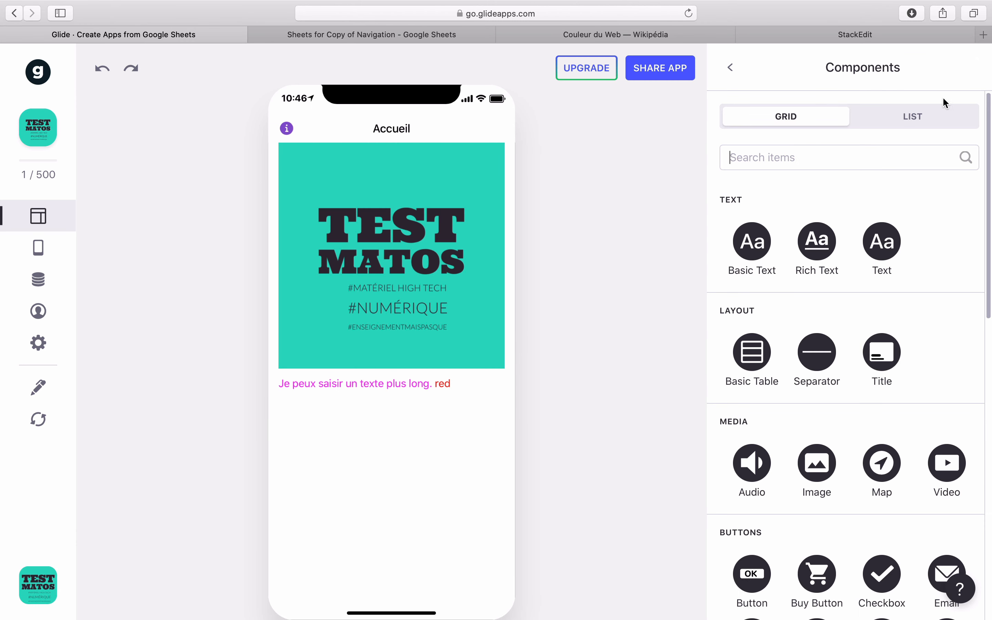
left_click(828, 253)
left_click(843, 238)
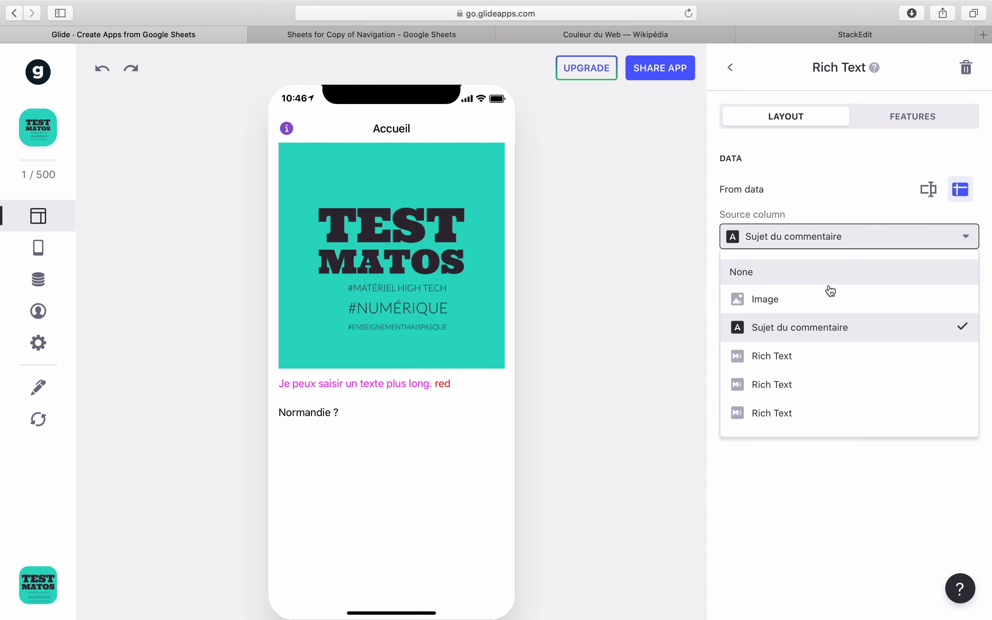
left_click(801, 377)
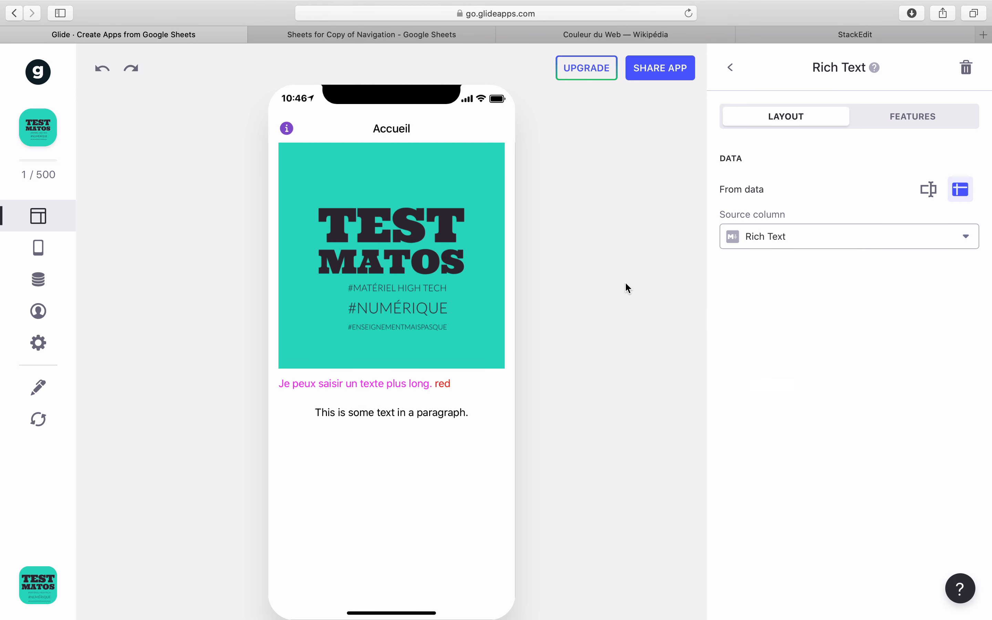
left_click(39, 418)
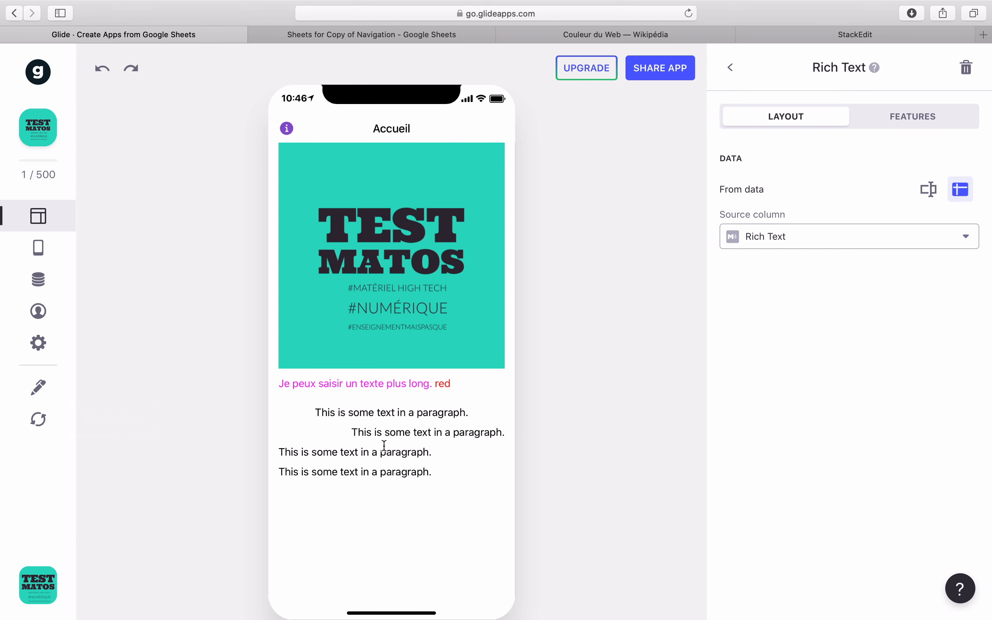
Lengthen the justified paragraph in the sheet's cell D2 by repeating "This is some text in a paragraph" five more times.
left_click(382, 36)
left_click(276, 216)
left_click(582, 212)
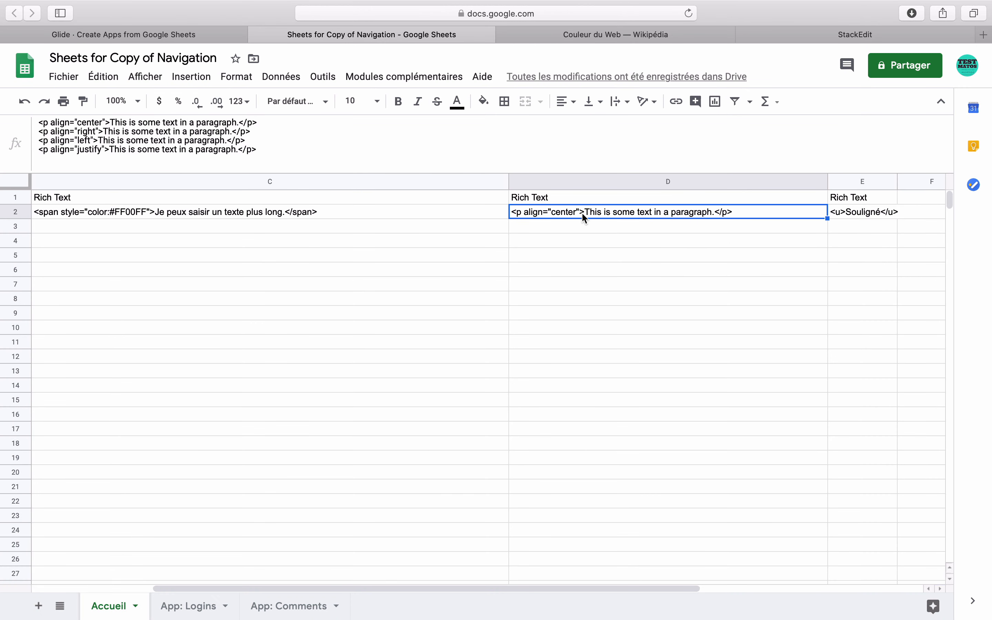
left_click_drag(237, 151, 118, 146)
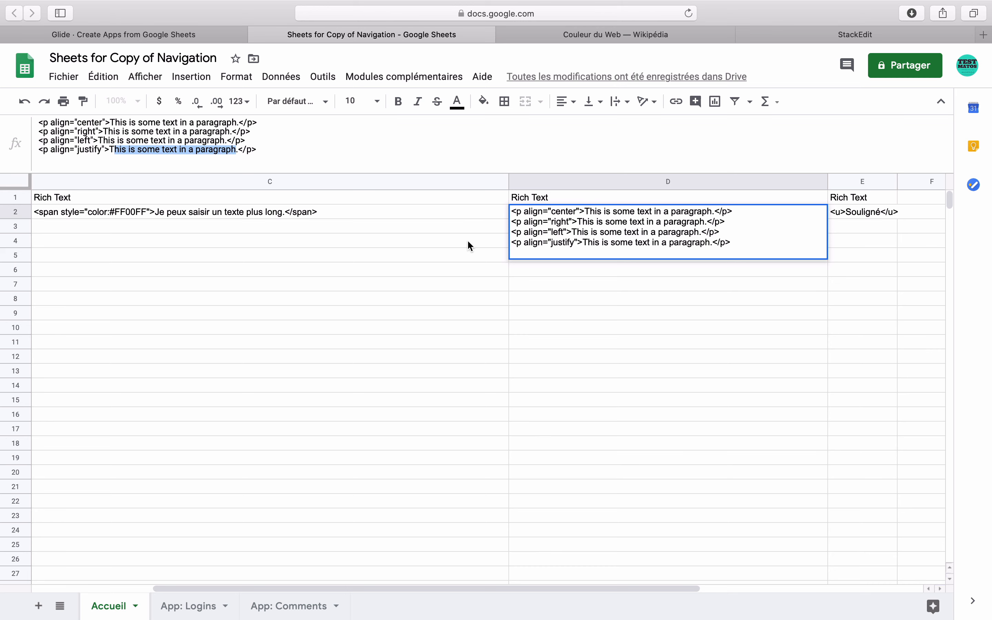
key("shift+Left")
key("Right")
key("Right")
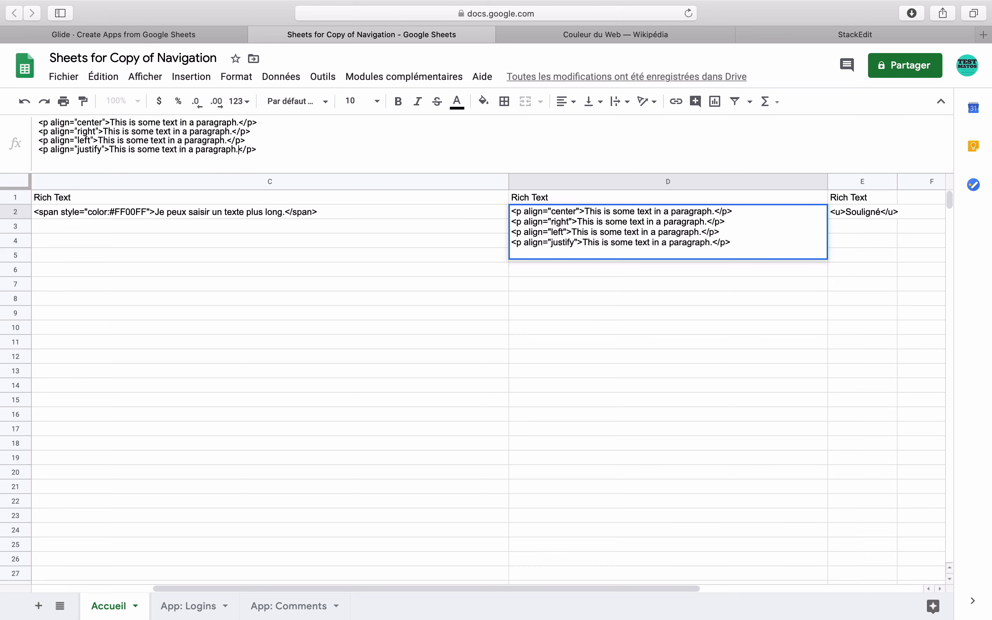
key("super+v")
key("super+v")
key("super+v")
key("super+v")
key("super+v")
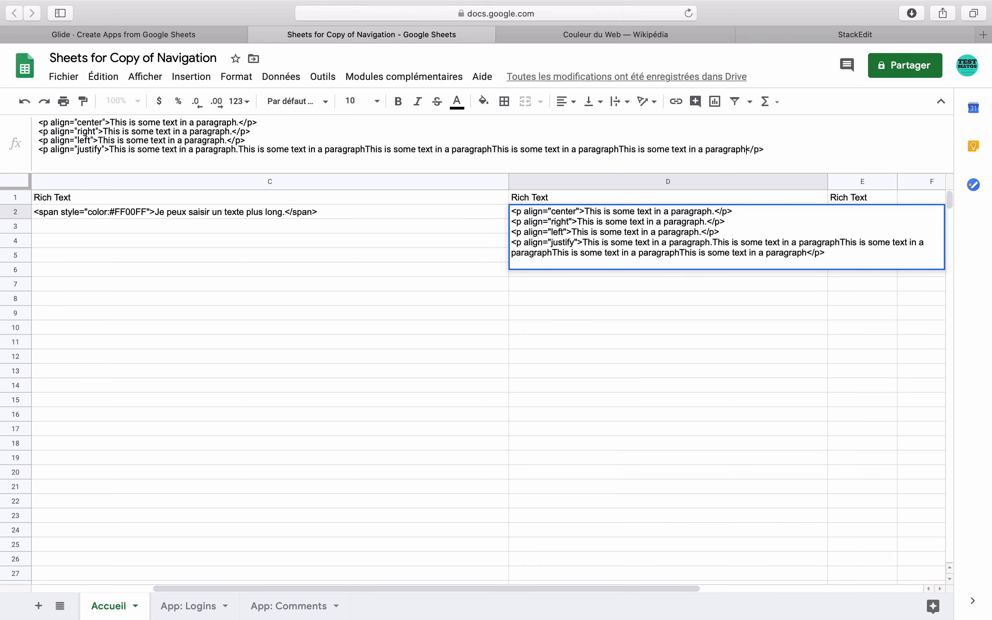
left_click(347, 245)
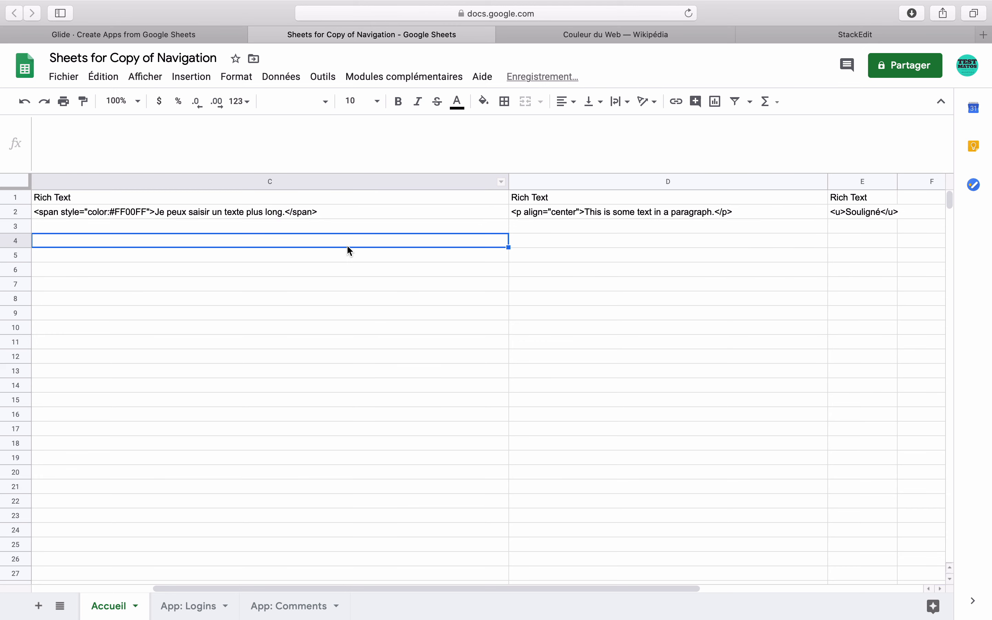
Reload the sheet data in Glide and return to the screen's component list.
left_click(185, 33)
left_click(46, 427)
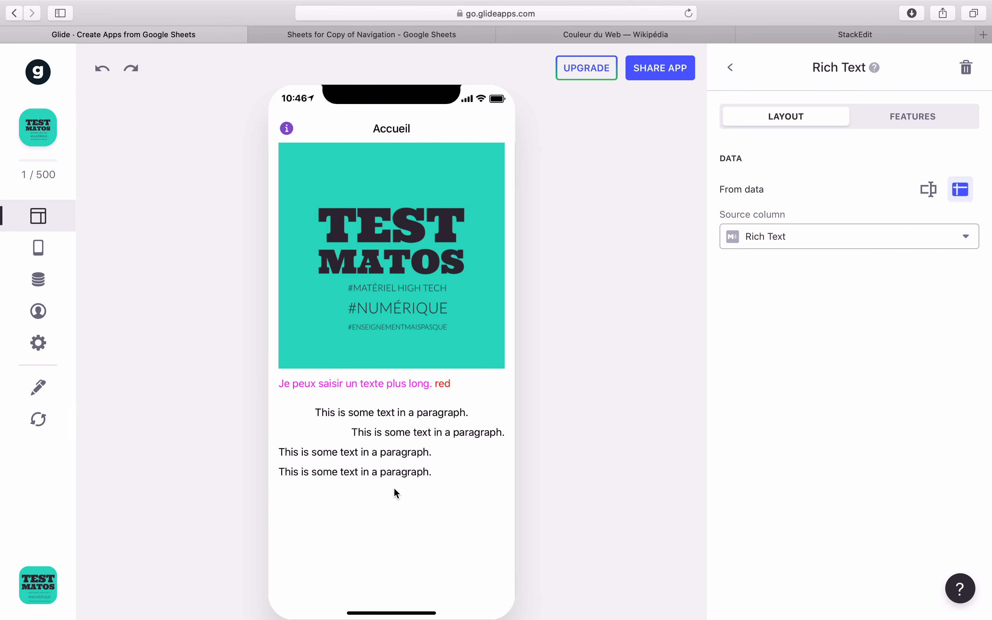
left_click(727, 70)
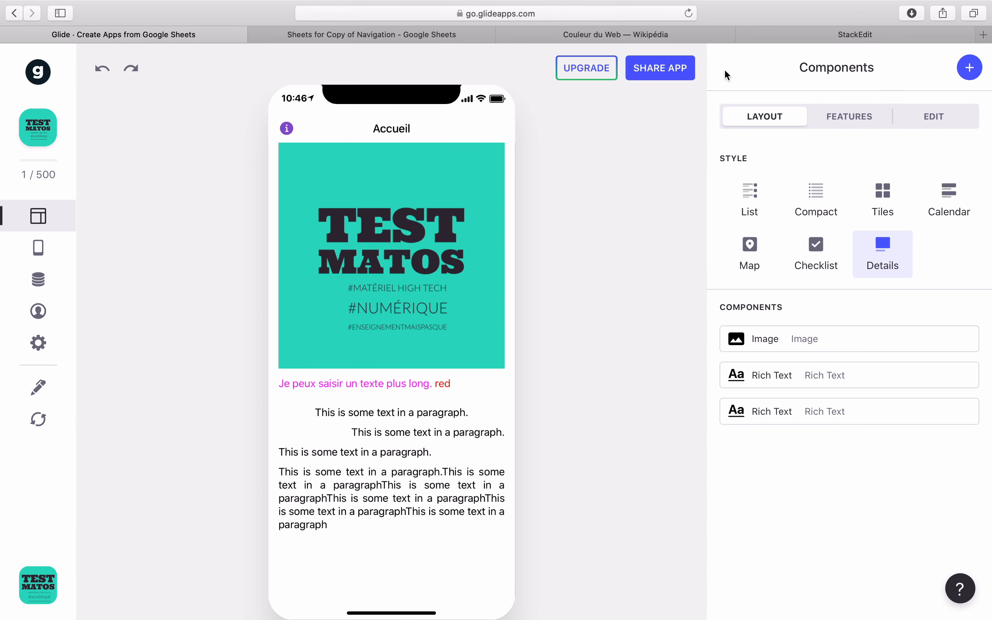
In the Google Sheet, narrow column D, widen column E and display cell E2's underline, strikethrough and superscript code.
left_click(456, 32)
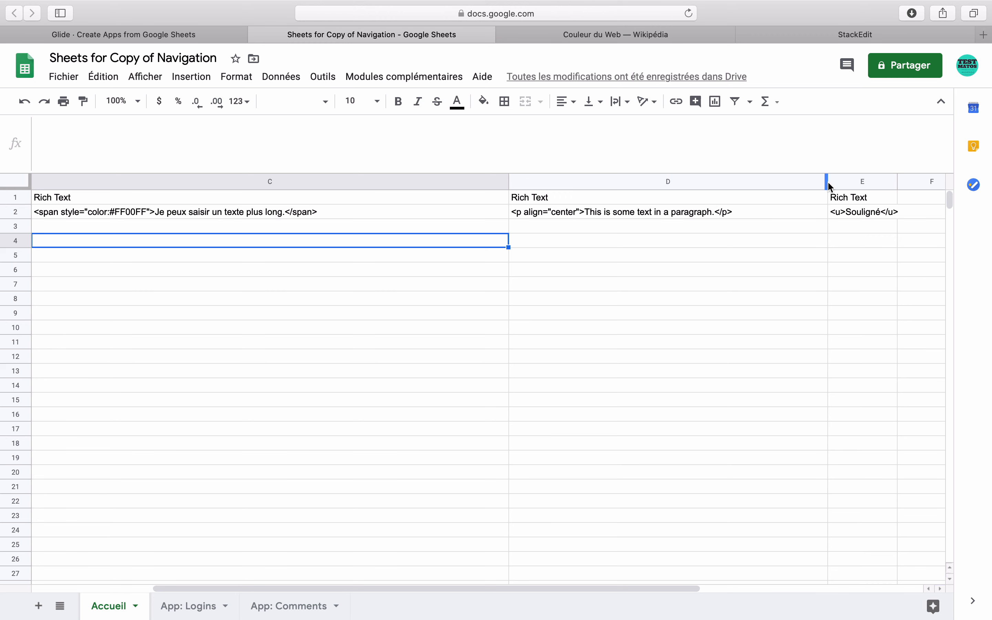
left_click_drag(828, 185, 720, 185)
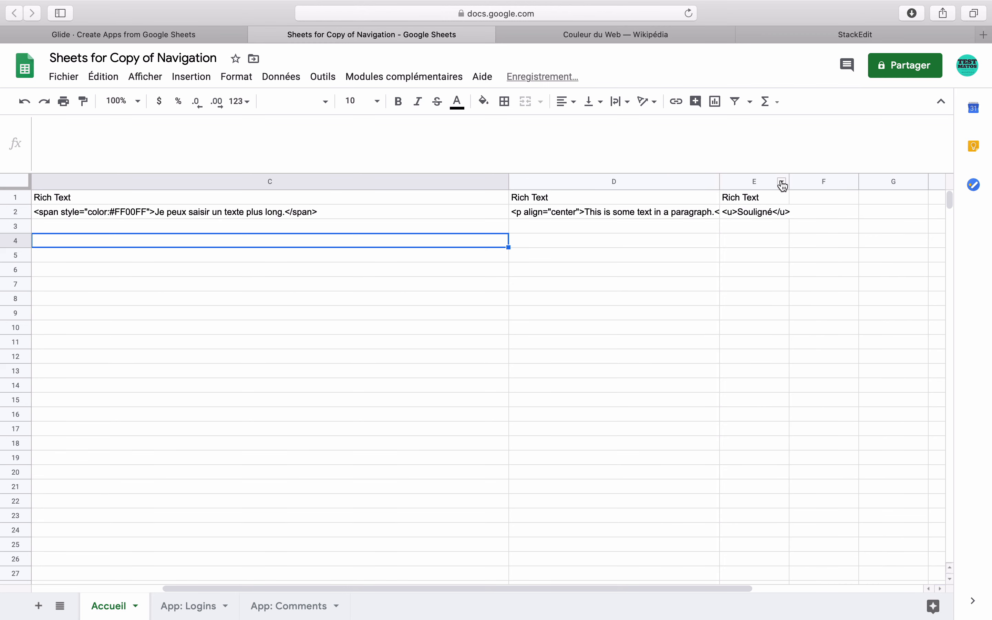
left_click_drag(790, 185, 937, 185)
left_click(848, 211)
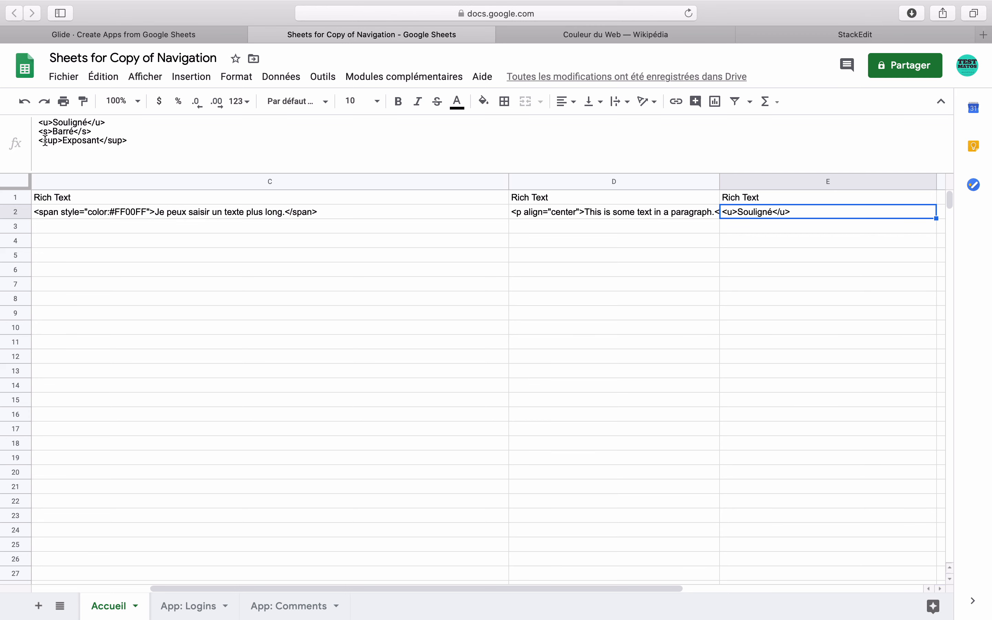
Switch to StackEdit and look at its strikethrough formatting option.
left_click(763, 35)
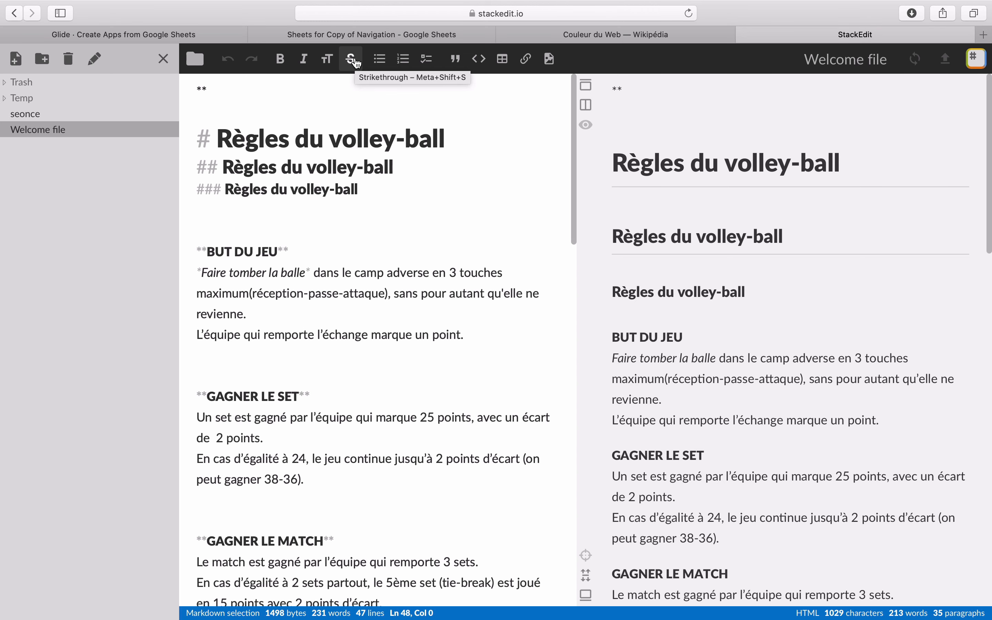
Switch to Glide and add a Rich Text component sourced from the third Rich Text column, which holds the underline, strikethrough and superscript code.
left_click(383, 43)
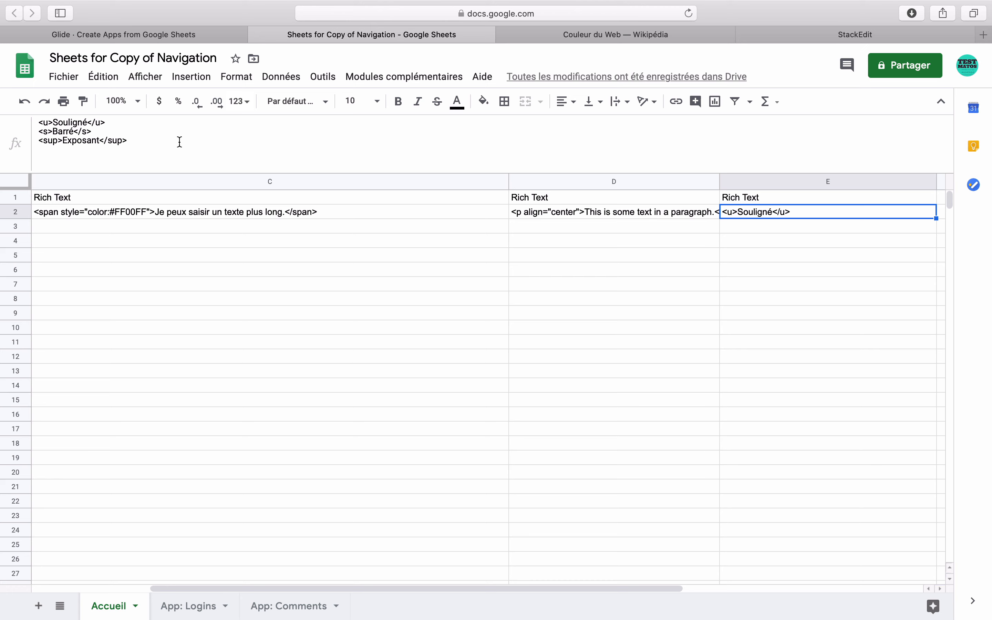
left_click(202, 36)
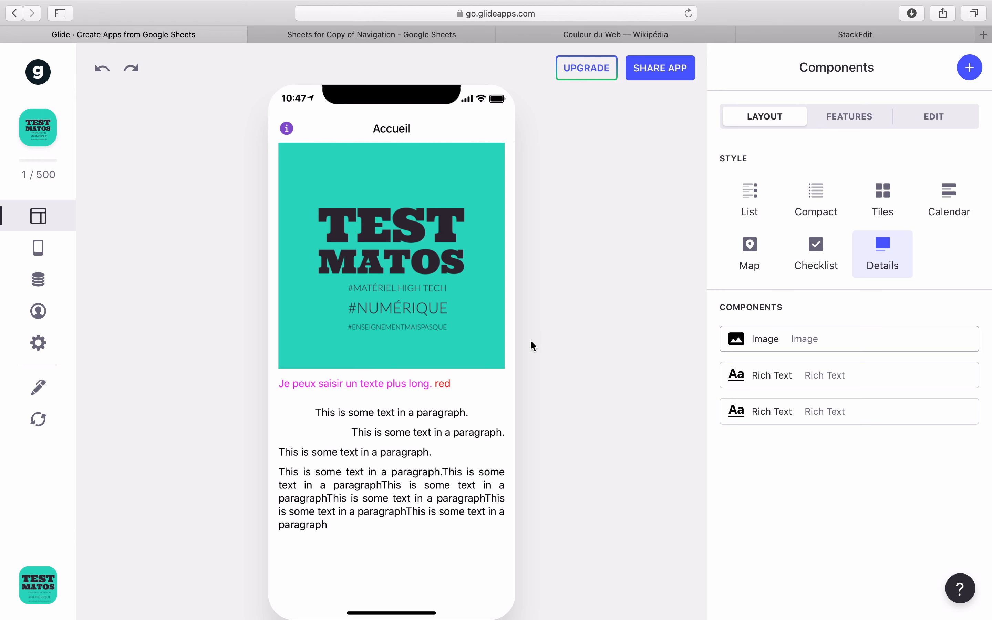
left_click(970, 68)
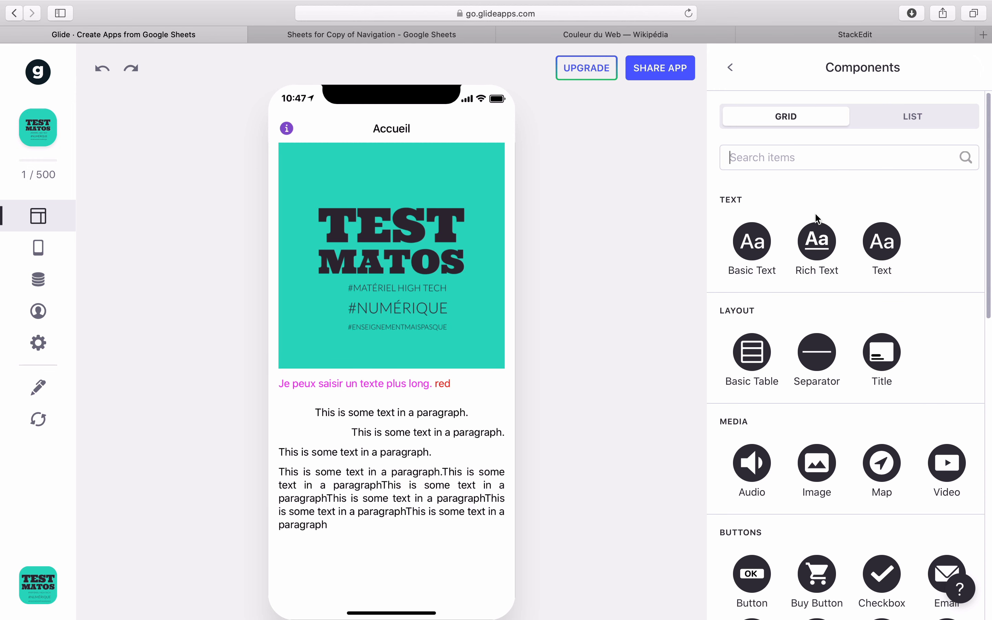
left_click(839, 251)
left_click(828, 246)
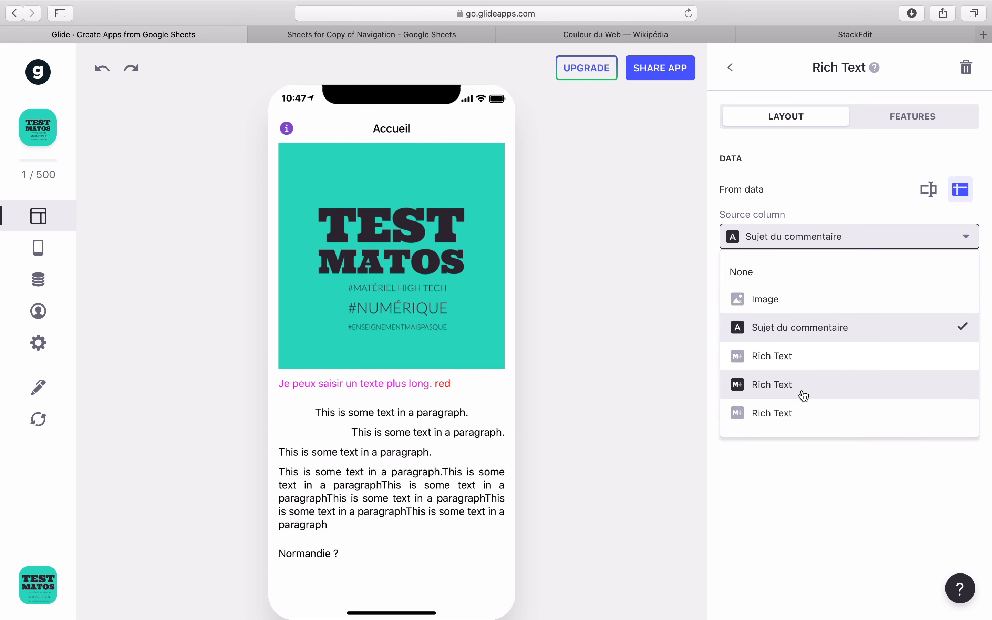
left_click(803, 412)
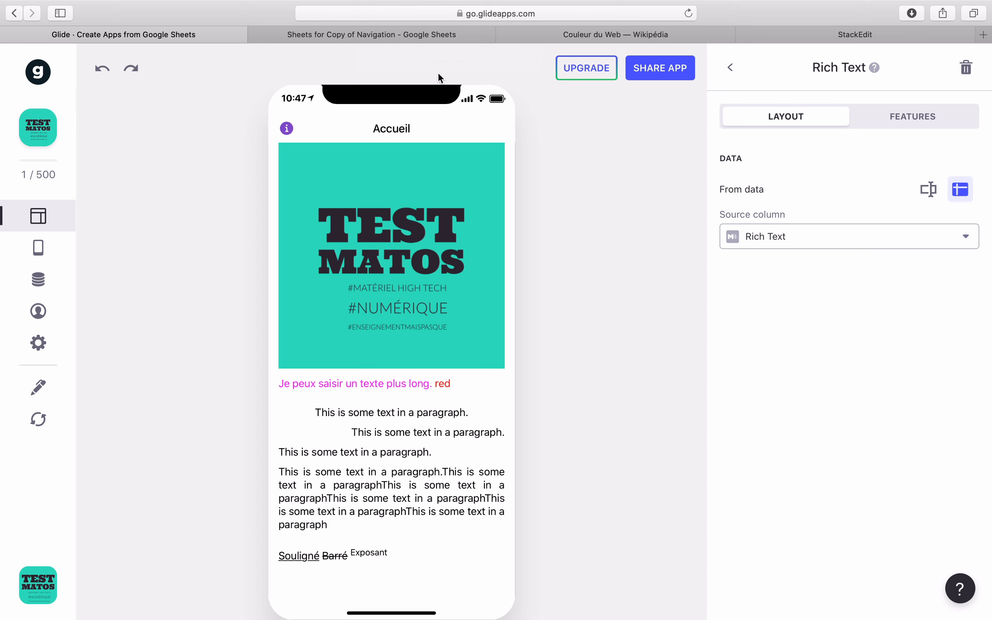
Switch to the Google Sheet and copy the centred paragraph's line of code from cell D2.
left_click(429, 34)
left_click(535, 214)
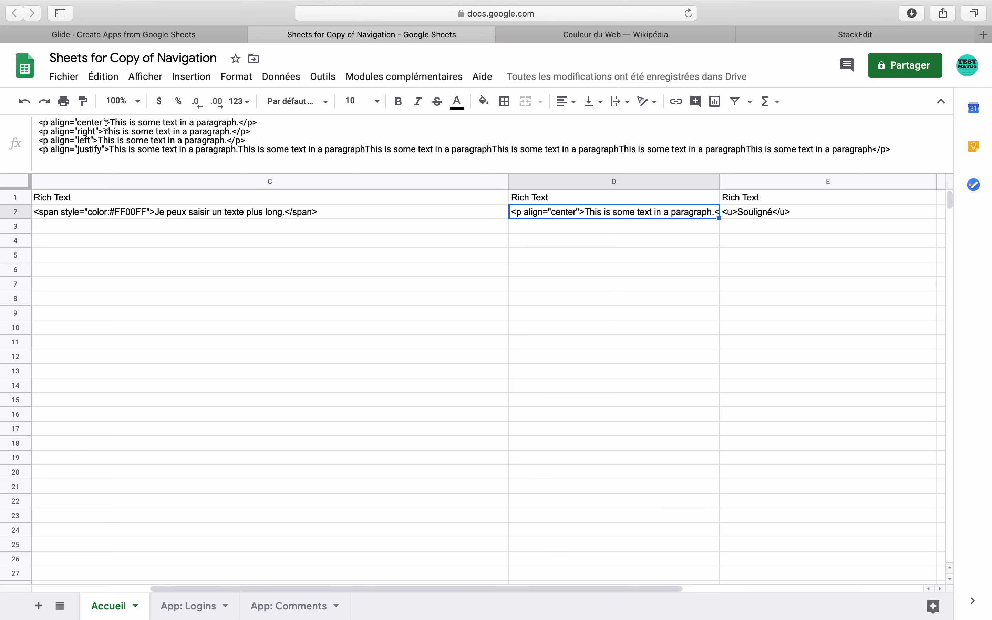
left_click_drag(41, 122, 270, 120)
key("super+c")
left_click(451, 231)
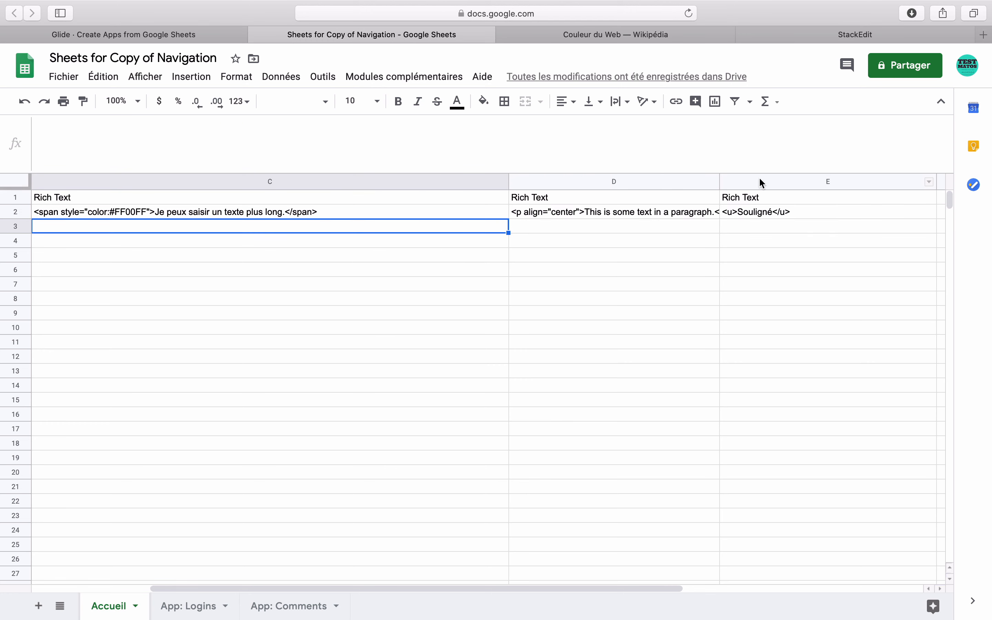
Enter the heading "Combinaison" in cell F1 and paste the centred paragraph code into cell F2.
left_click(866, 199)
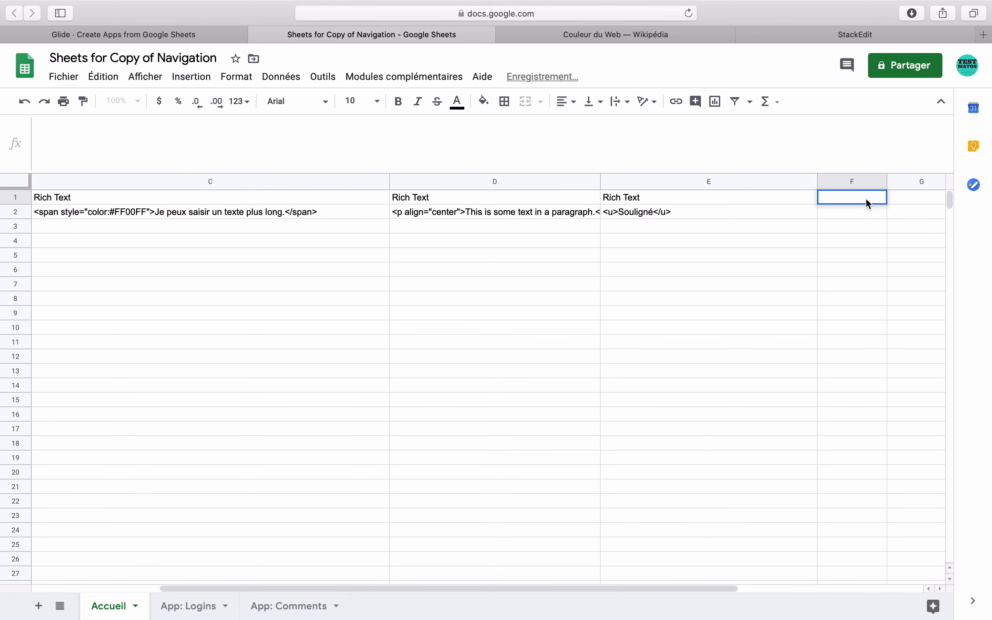
type("Combinsai")
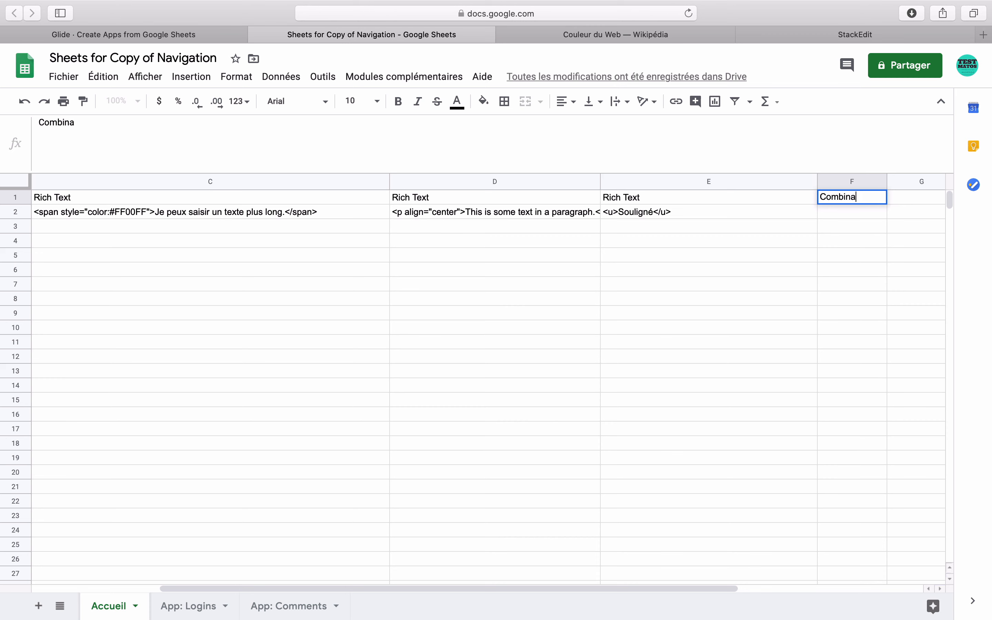
type("son")
key("Return")
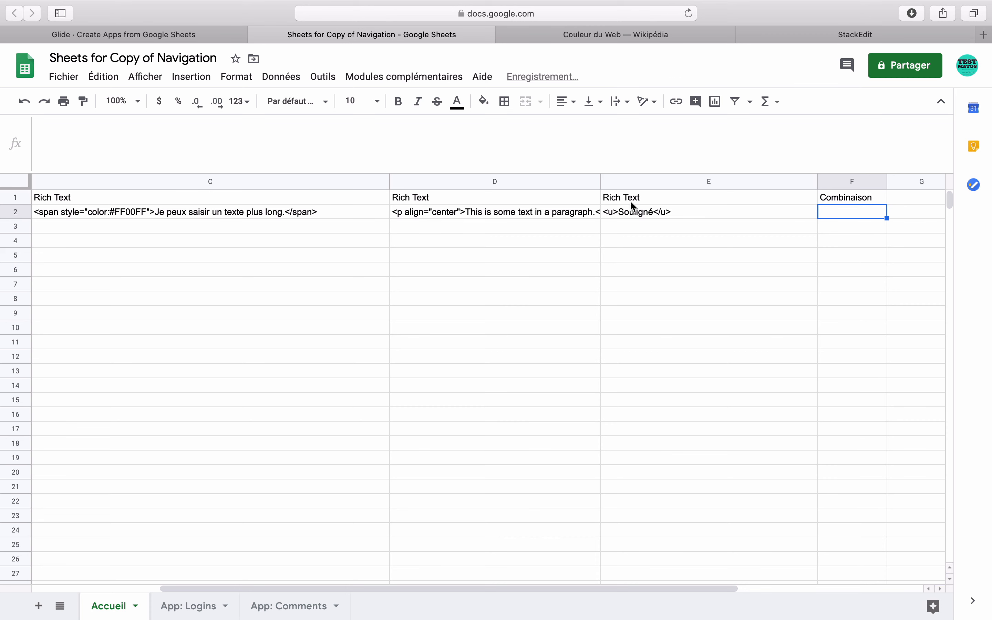
left_click(171, 131)
key("super+v")
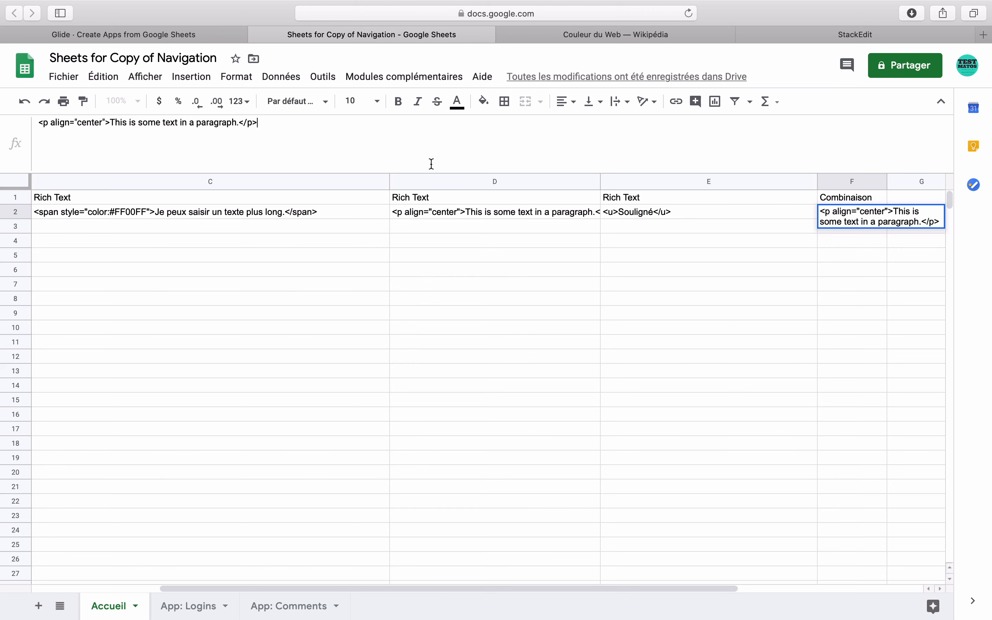
Copy the #FF00FF span line from cell C2 and insert it in cell F2 just before the closing </p> tag.
left_click(239, 217)
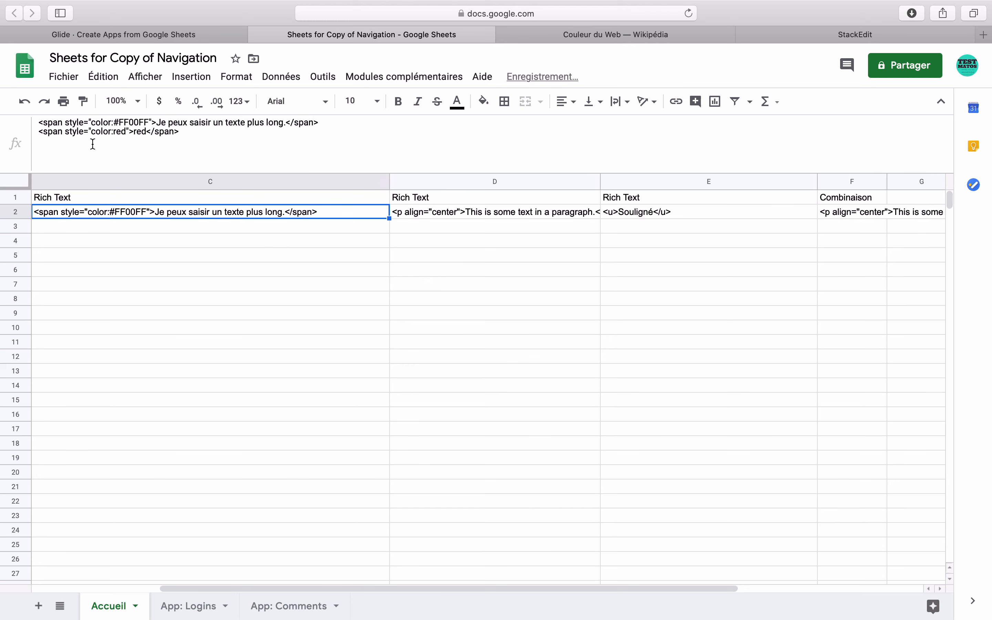
left_click_drag(40, 123, 342, 122)
key("super+c")
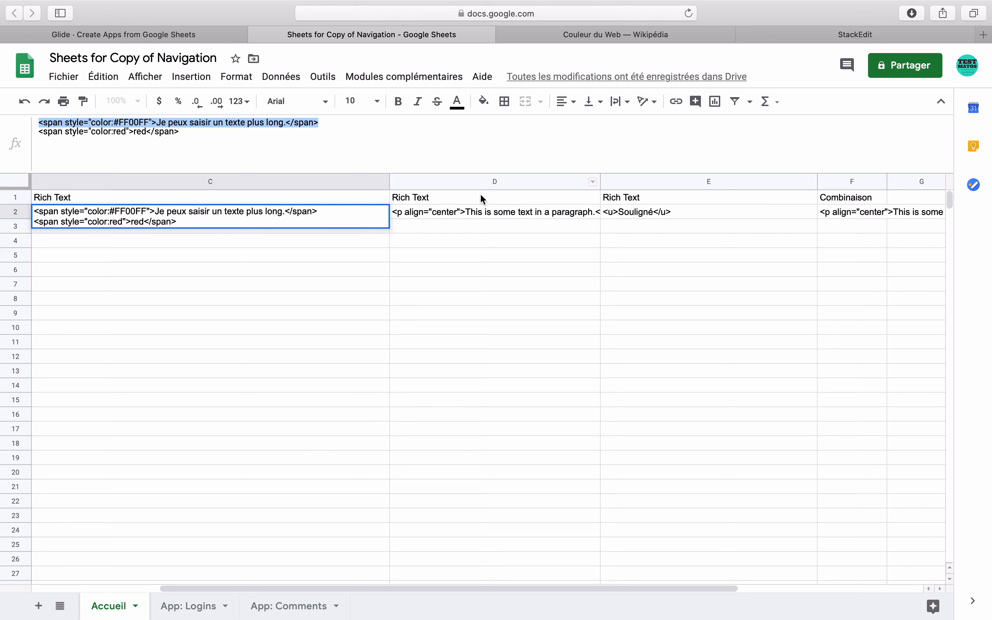
double_click(847, 214)
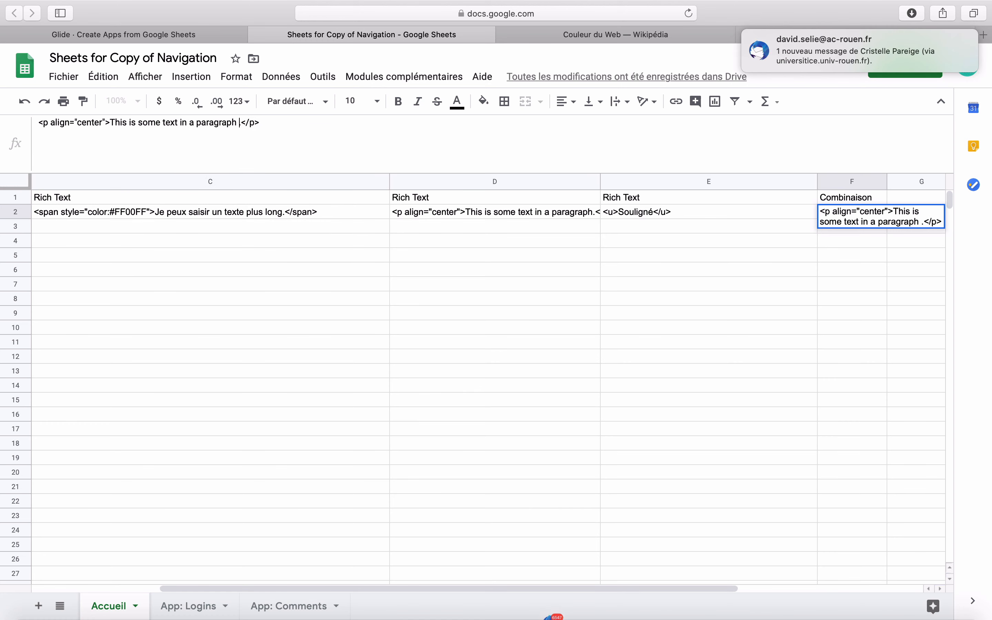
key("BackSpace")
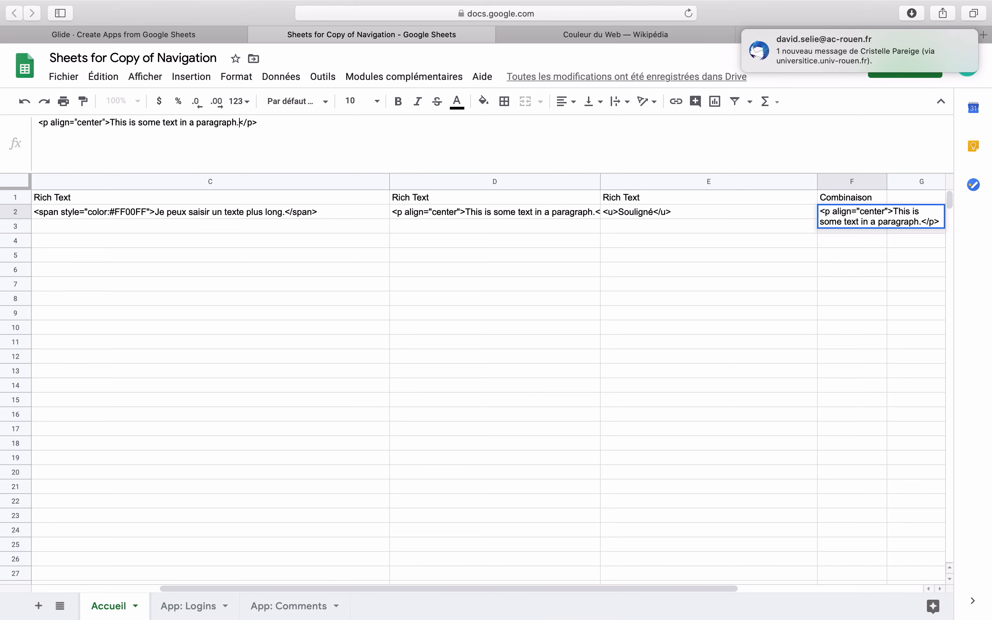
key("super+v")
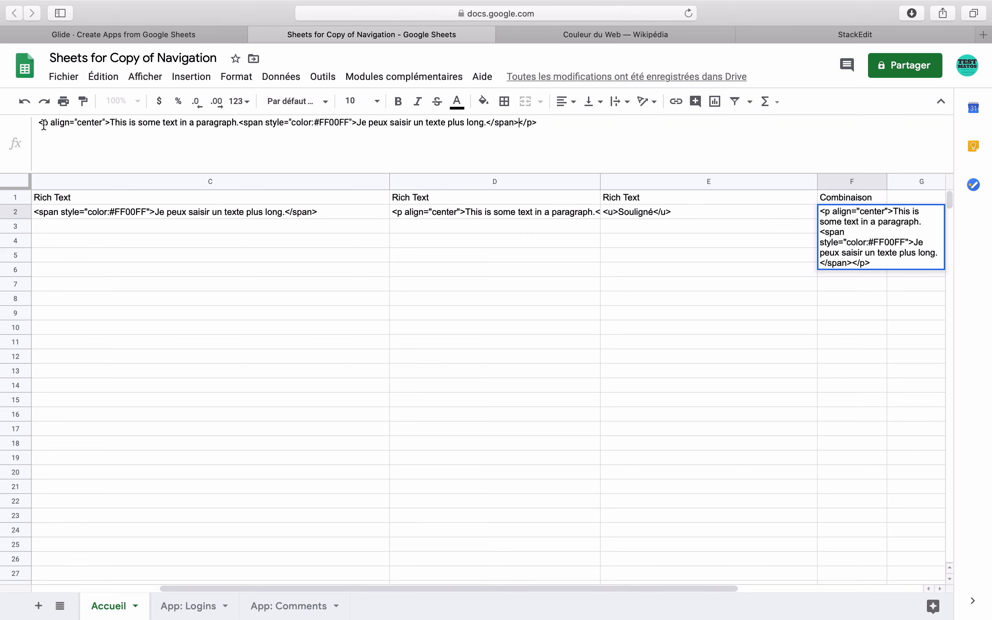
left_click(652, 213)
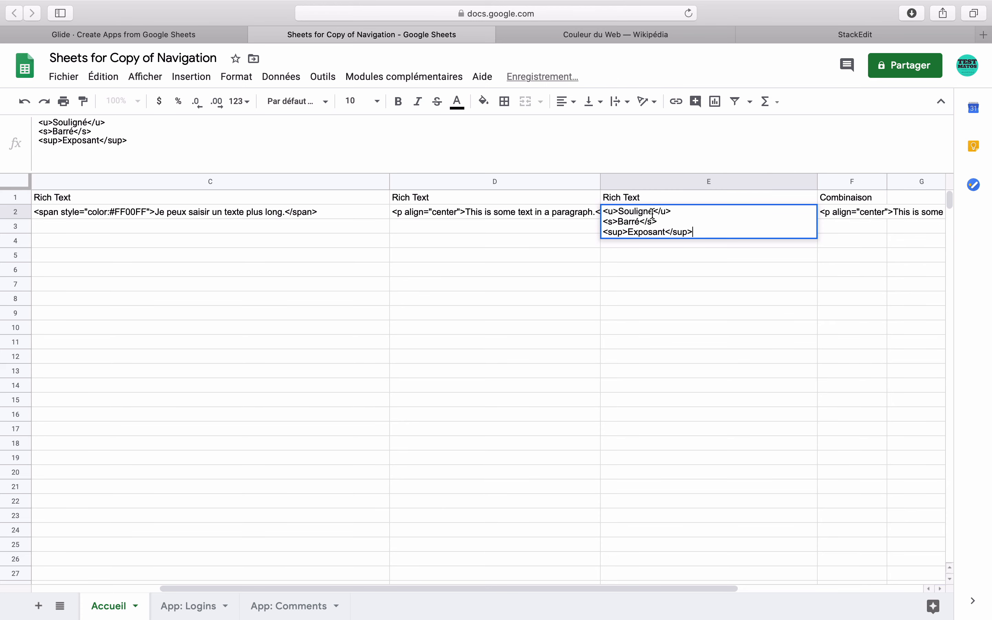
Switch to Glide, add another Rich Text component with Combinaison as its source column, and return to the screen's component list.
key("ctrl+shift+Tab")
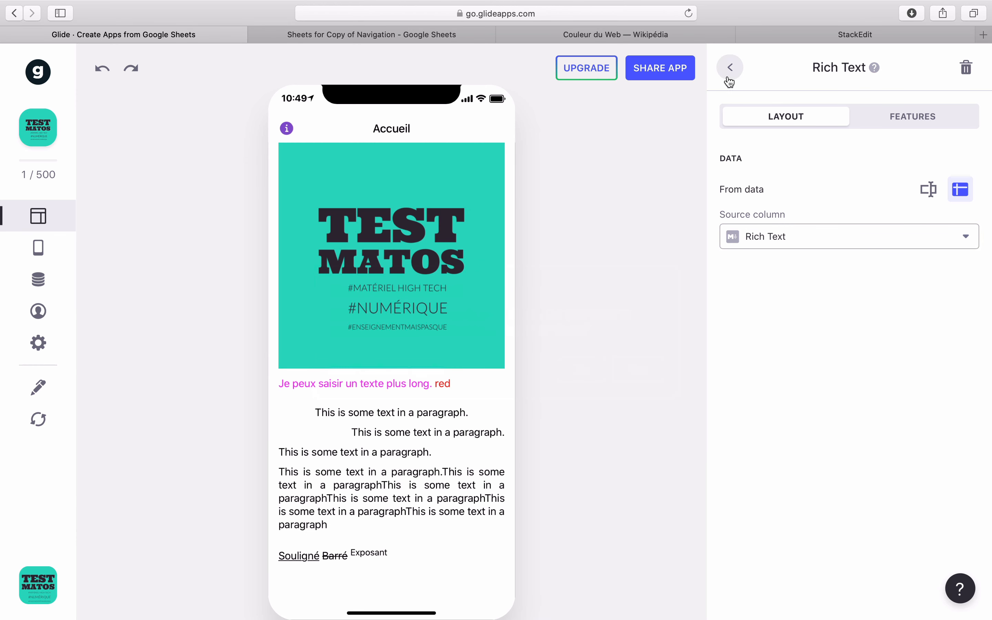
left_click(730, 68)
left_click(968, 69)
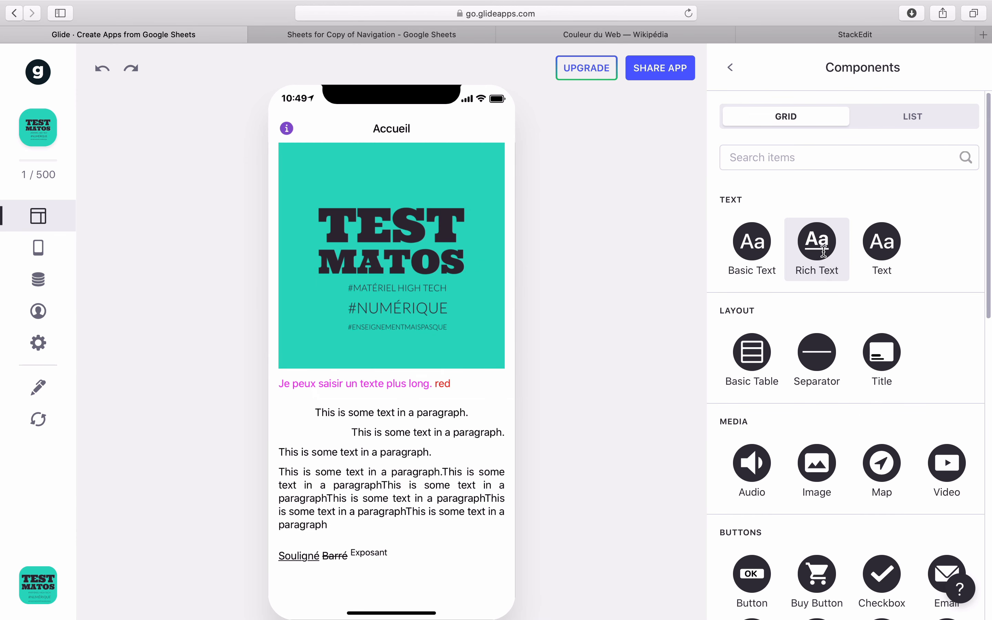
left_click(817, 242)
left_click(808, 242)
left_click(794, 435)
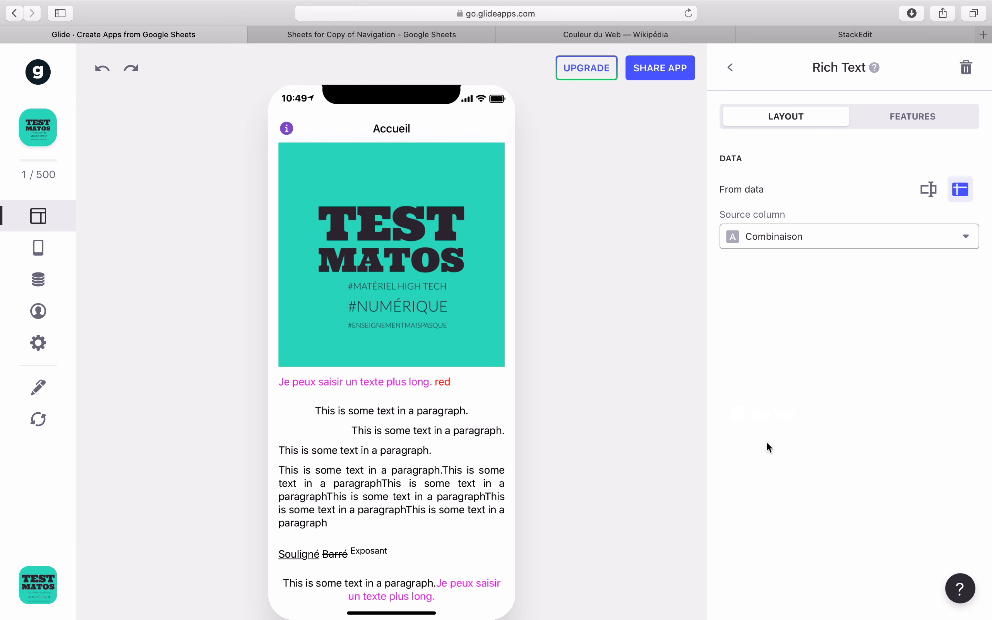
scroll(397, 528, "down", 1)
left_click(294, 579)
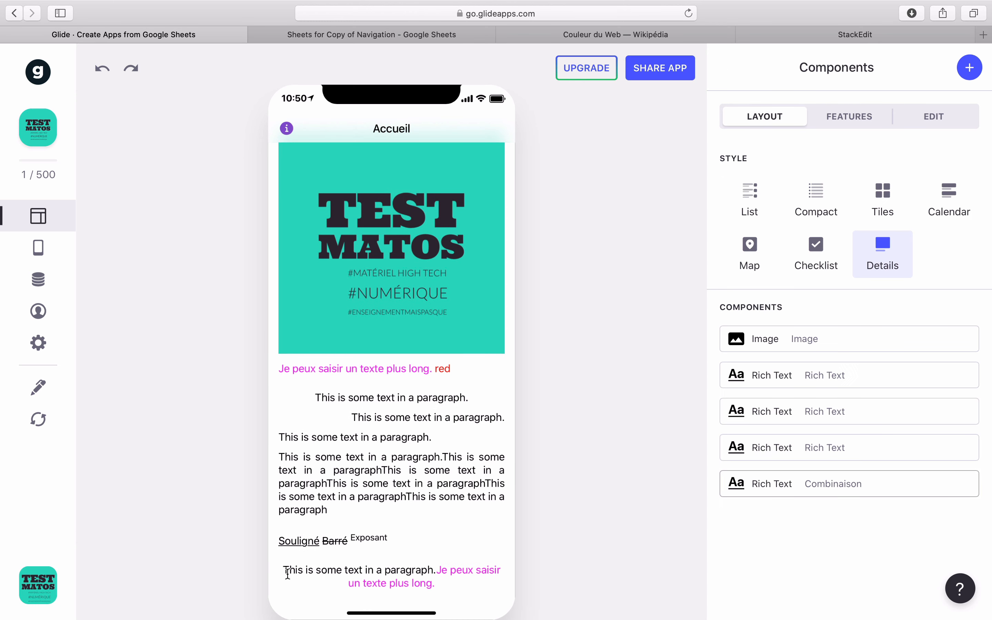